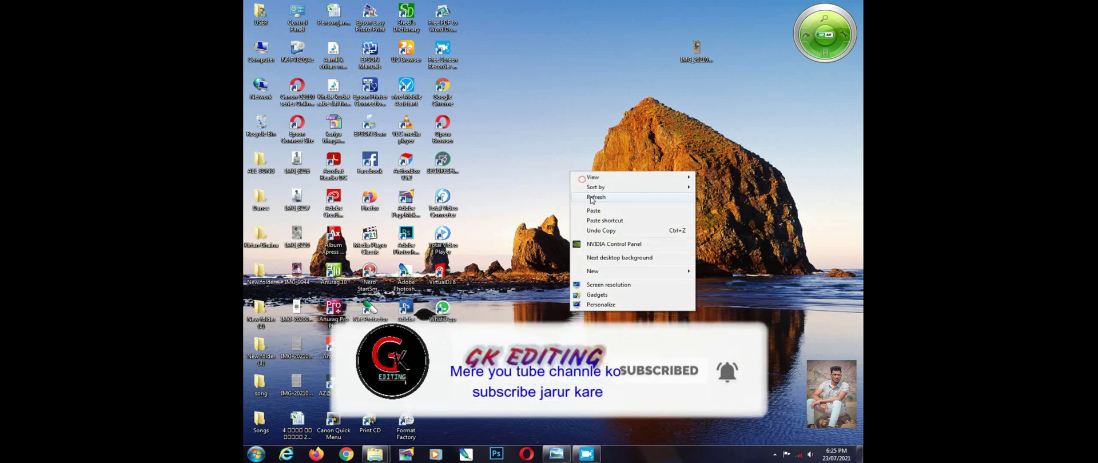
click(599, 204)
click(776, 455)
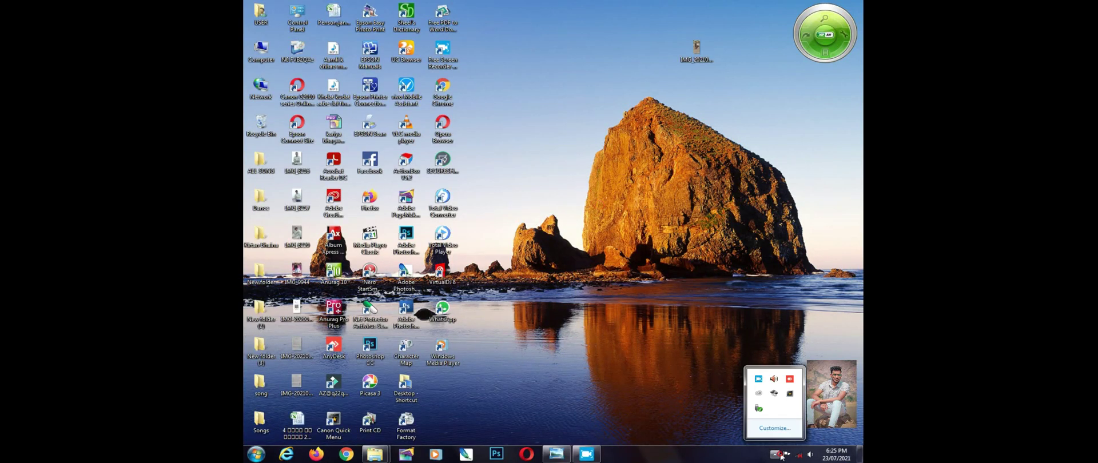
right_click(622, 282)
click(645, 307)
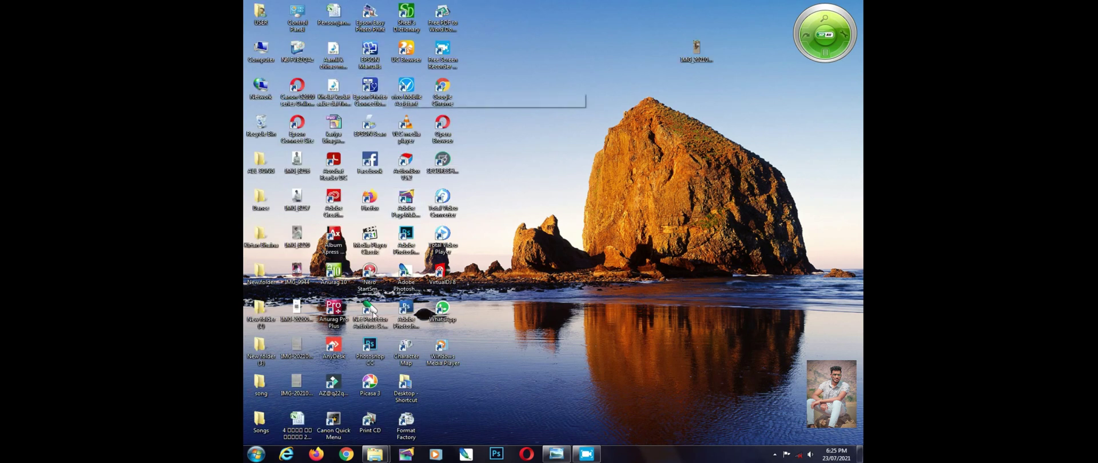
Step: Launch Photoshop from the desktop and close the floating Color Efex Pro and Silver Efex Pro plug-in palettes
double_click(377, 348)
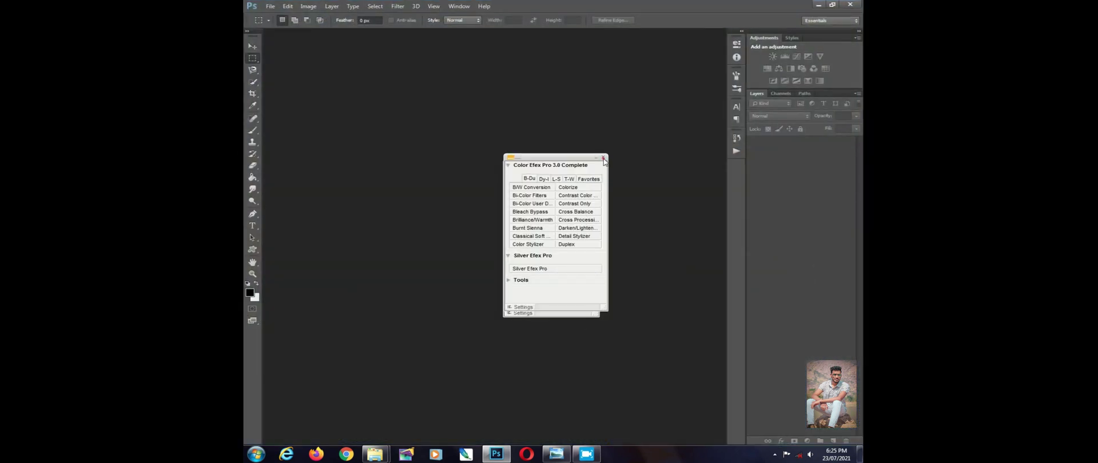
click(604, 158)
click(596, 163)
Step: Open the desktop photo IMG_20210502_102006.jpg in Photoshop
click(819, 5)
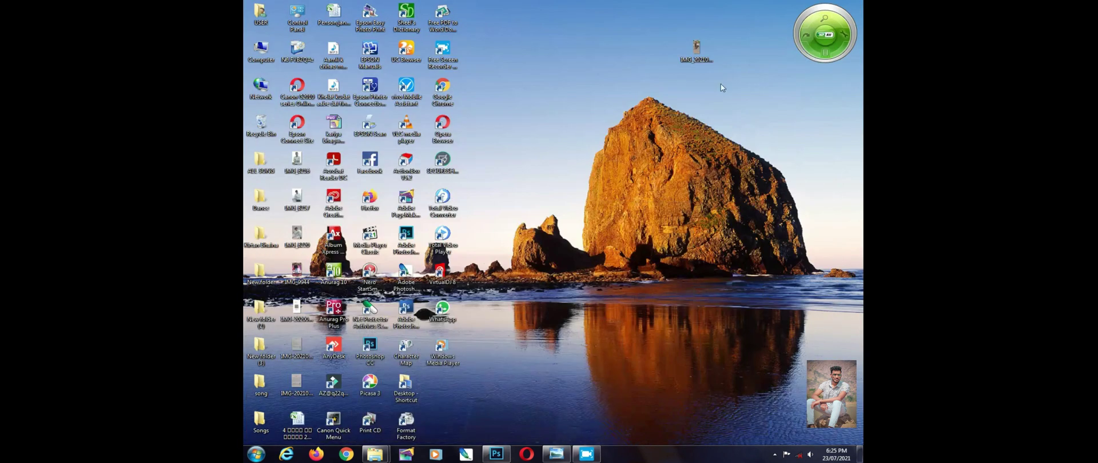
drag(697, 49, 493, 254)
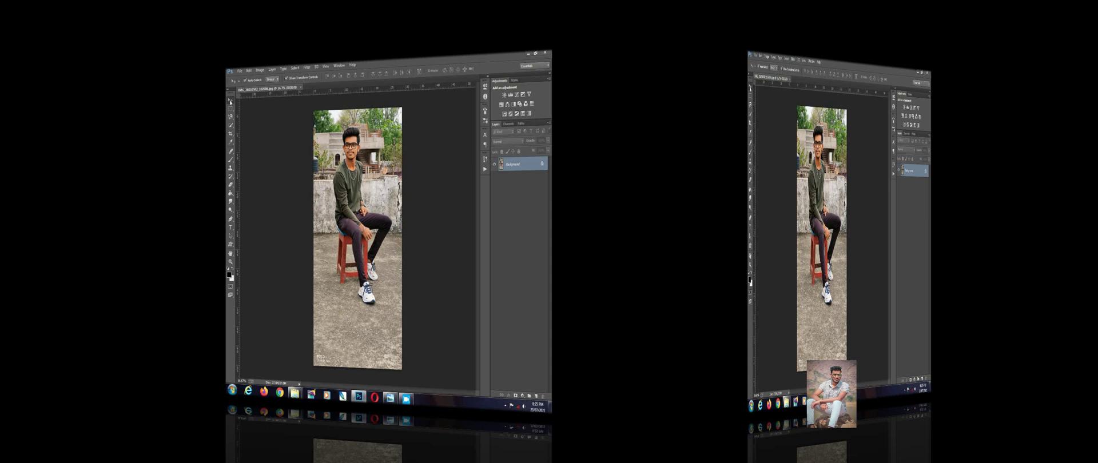
Step: Remove the blemishes on the man's cheek and lower face with the content-aware Spot Healing Brush
scroll(446, 118, up, 15)
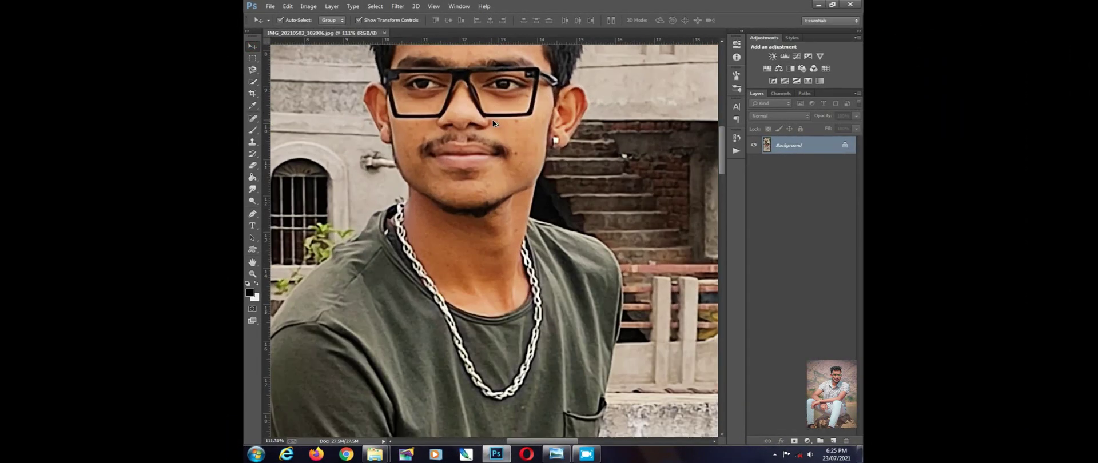
drag(457, 156, 458, 162)
scroll(503, 155, down, 2)
key(j)
scroll(536, 222, up, 1)
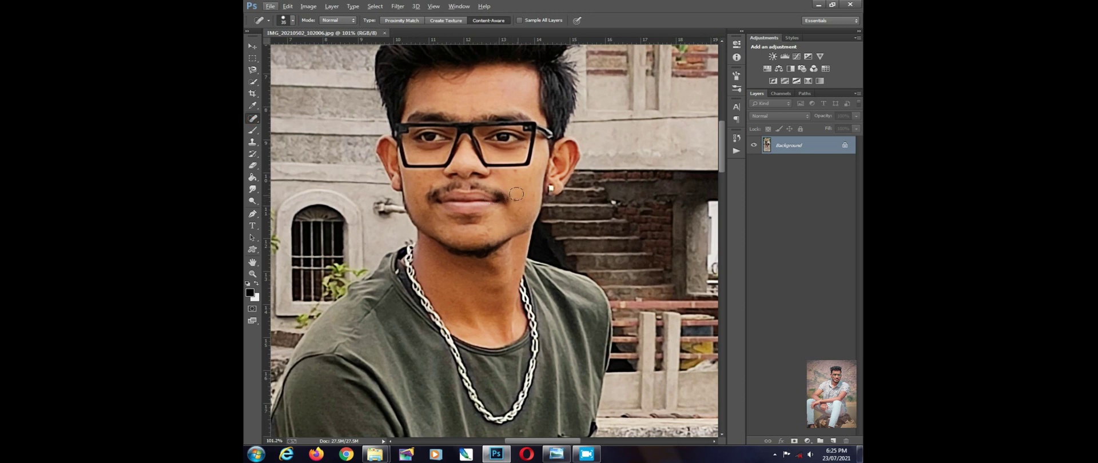
click(518, 204)
scroll(515, 201, up, 1)
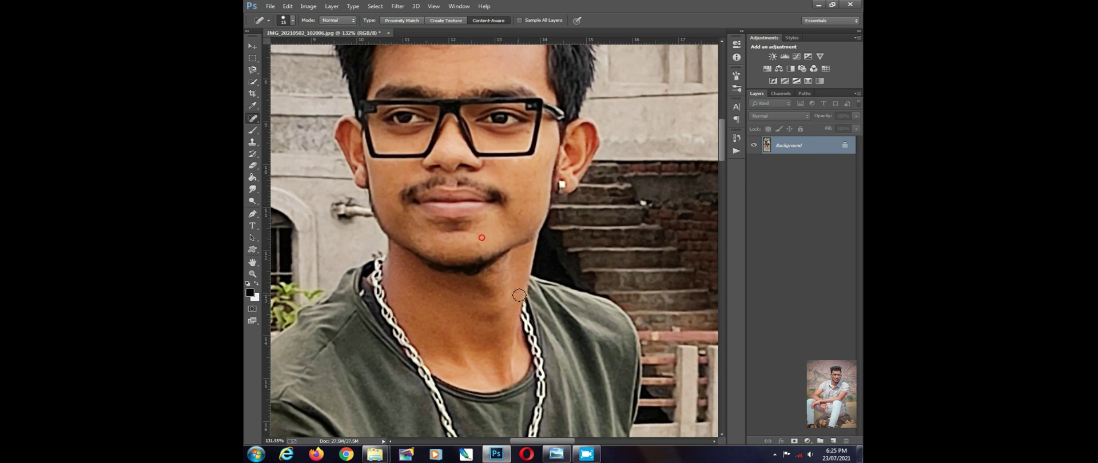
Step: Heal the spots across the man's forehead and between the eyebrows with the Spot Healing Brush
scroll(505, 234, up, 4)
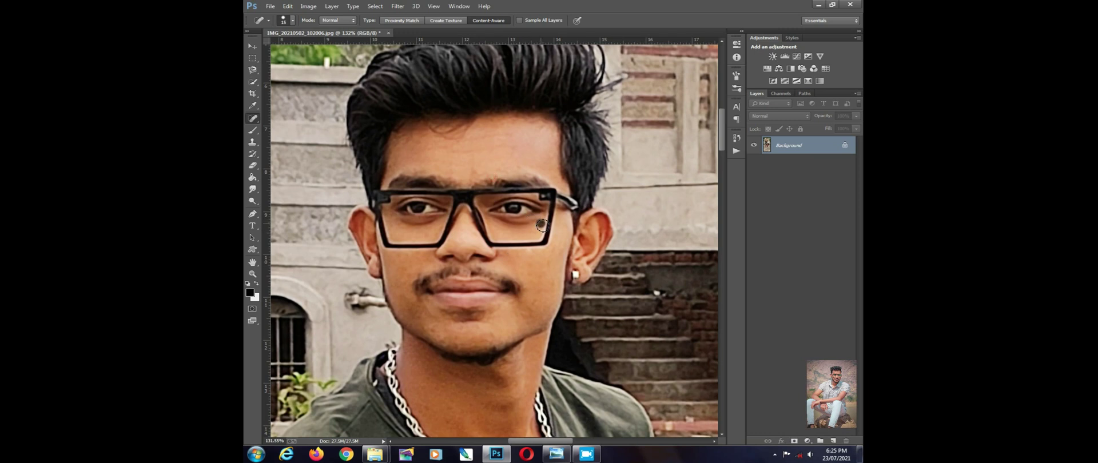
key(])
drag(455, 140, 467, 138)
click(450, 129)
click(407, 144)
click(462, 154)
click(472, 182)
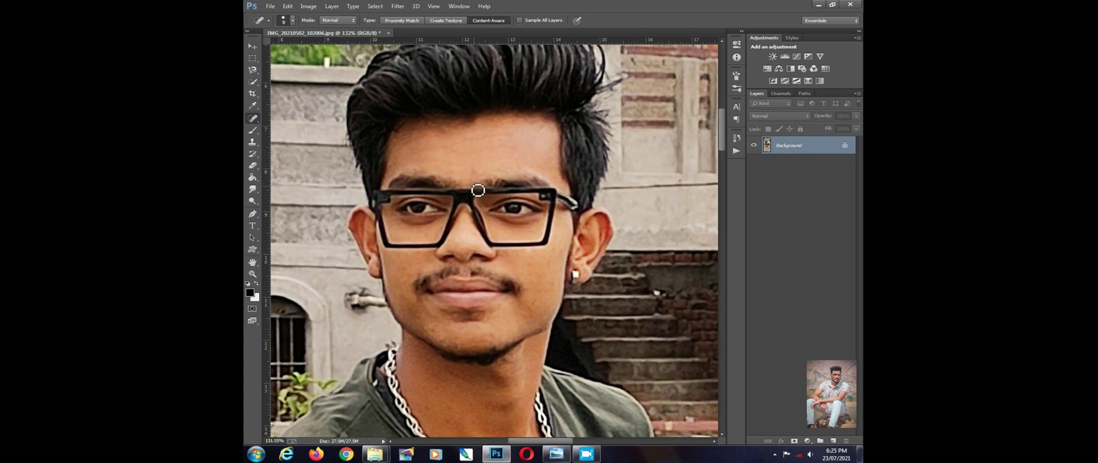
Step: Apply the Imagenomic Noiseware Professional filter with Default settings to the photo, checking the face in the preview
click(252, 46)
key(ctrl+minus)
key(ctrl+minus)
click(398, 5)
click(424, 196)
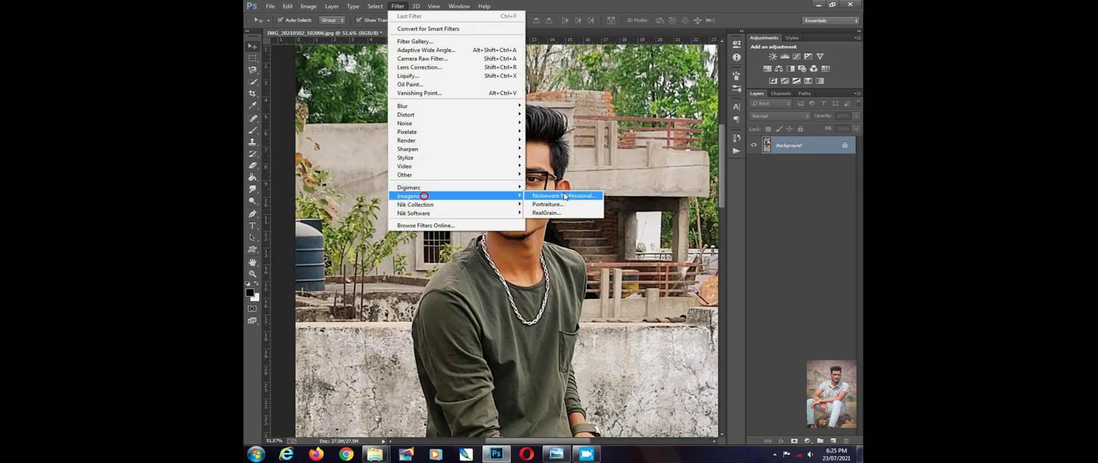
click(565, 196)
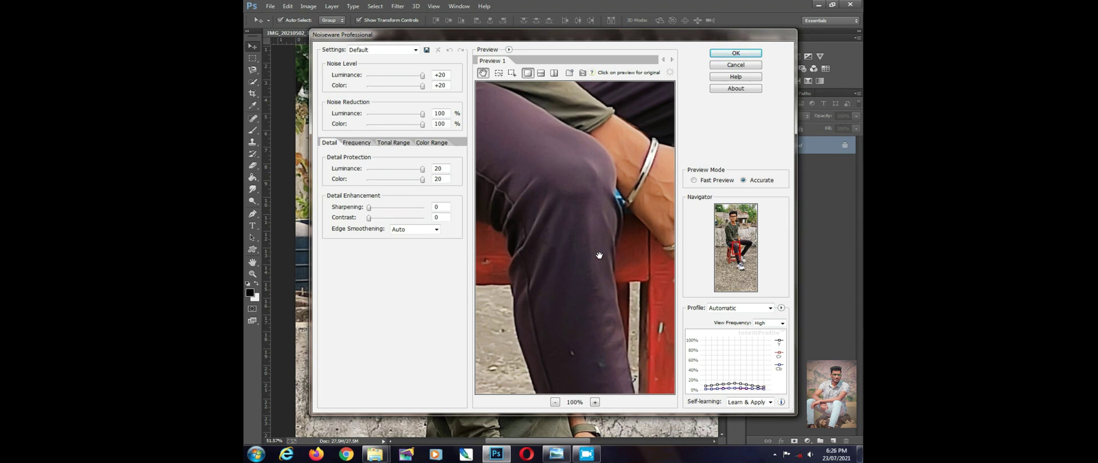
drag(606, 125, 583, 344)
drag(572, 123, 572, 337)
drag(561, 162, 578, 329)
drag(596, 159, 598, 231)
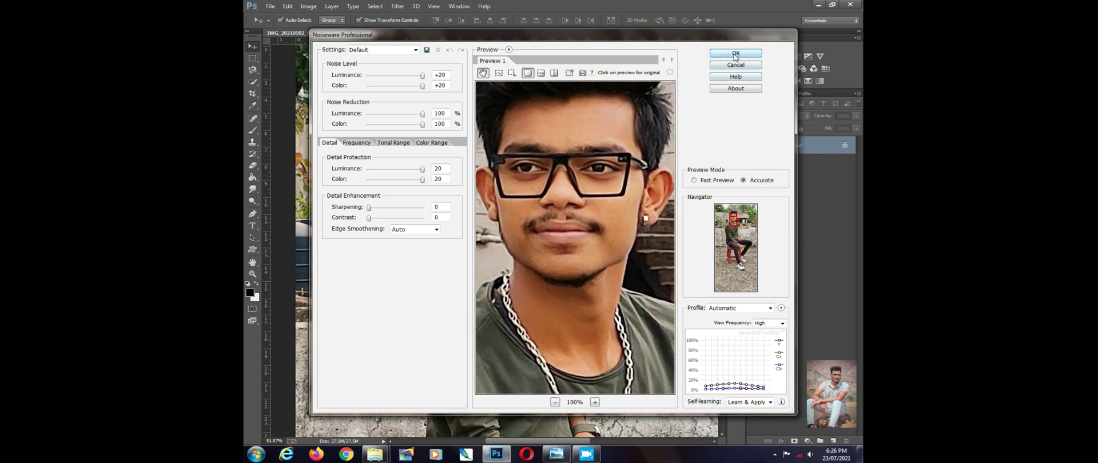
click(736, 53)
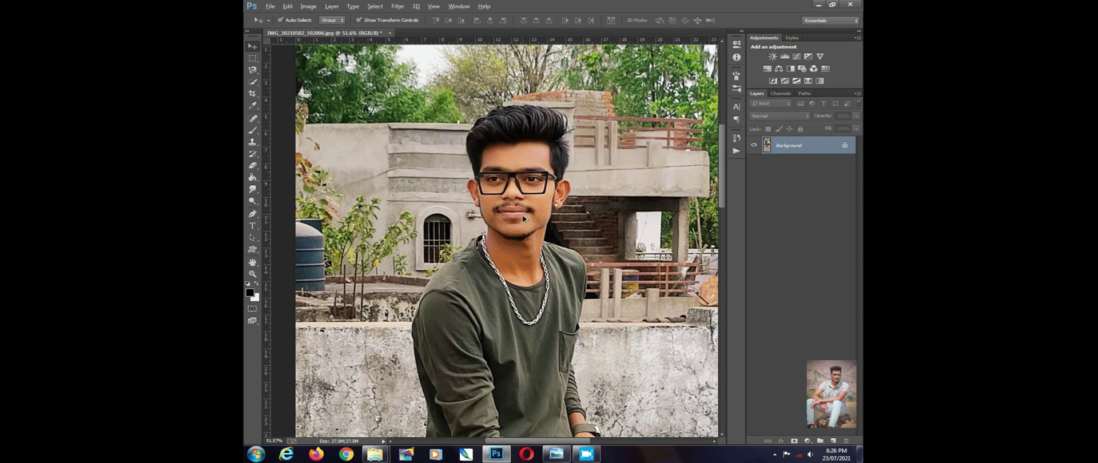
Step: Smooth the forehead skin with the Mixer Brush, sampling the nearby skin tone
scroll(524, 219, up, 5)
right_click(252, 133)
click(295, 158)
scroll(512, 170, up, 3)
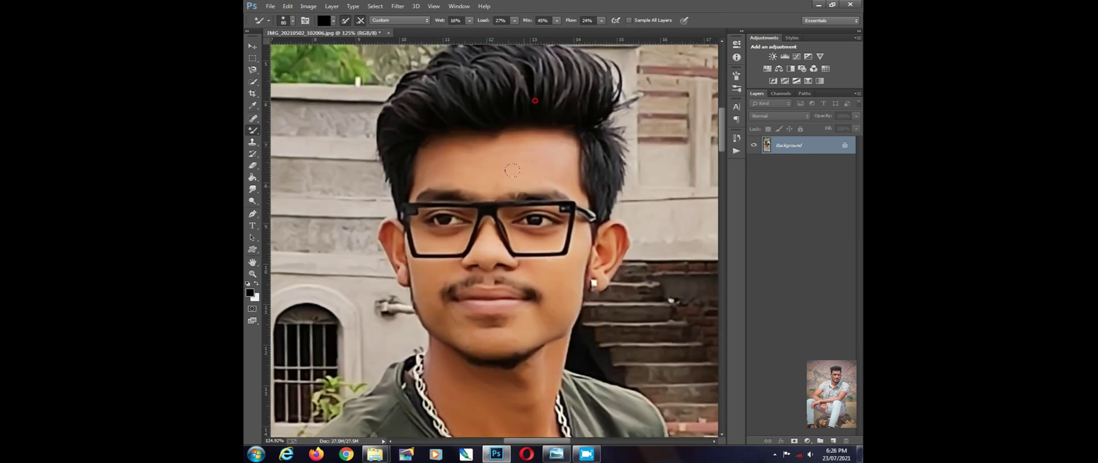
alt+click(552, 156)
mouse_move(497, 176)
mouse_down()
mouse_move(542, 169)
mouse_move(530, 152)
mouse_move(465, 143)
mouse_up()
Step: Smooth the skin of both cheeks and the jaw with the Mixer Brush, sampling the adjacent skin
drag(535, 235, 521, 149)
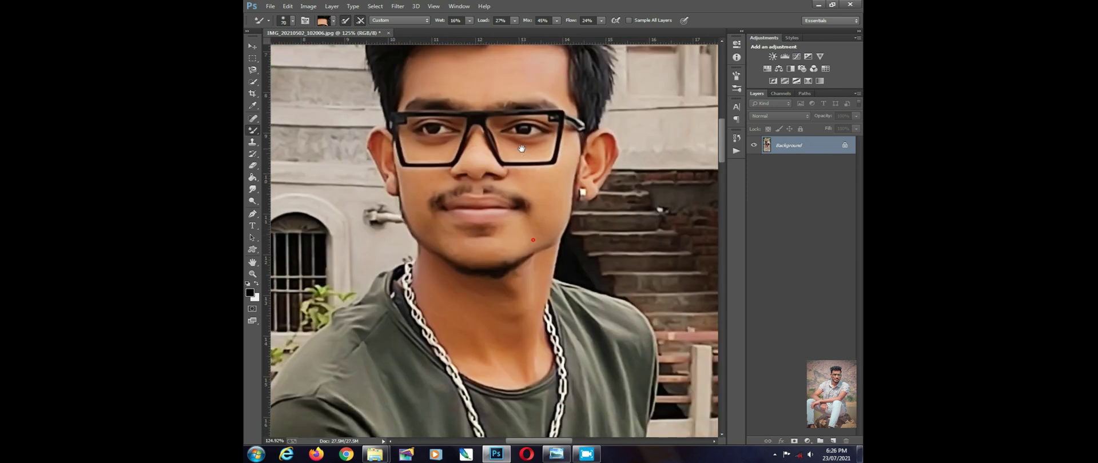
alt+click(550, 189)
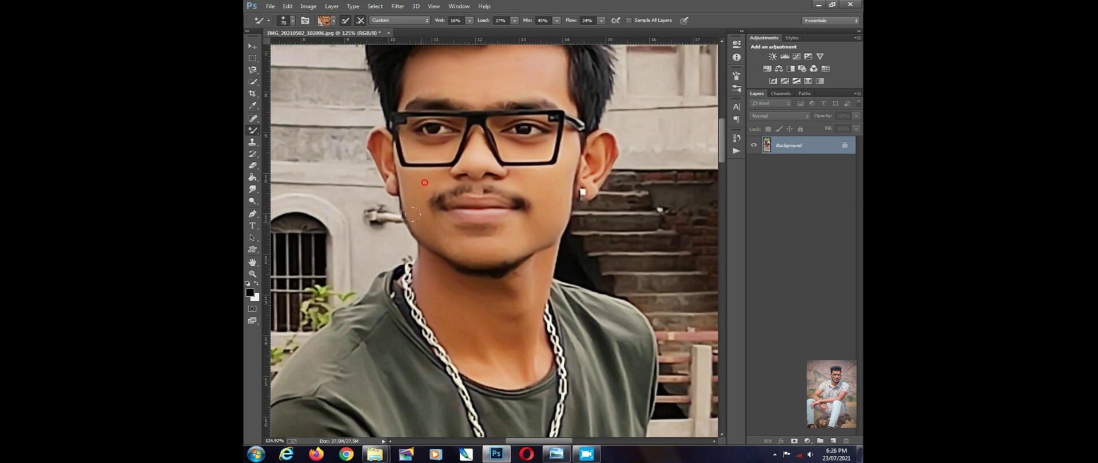
alt+click(520, 232)
Step: Smooth the skin around the lips, chin and neck with the Mixer Brush using locally sampled tones
scroll(483, 151, down, 3)
alt+click(486, 110)
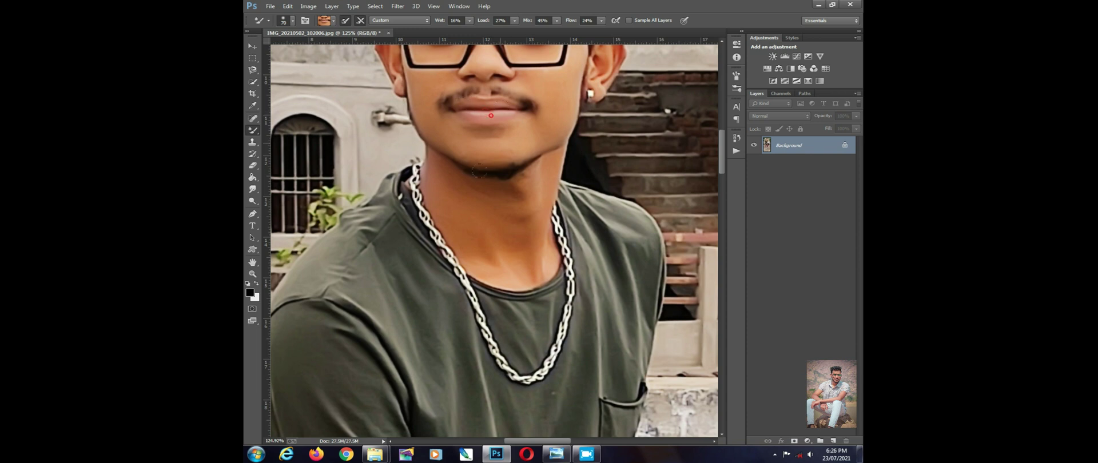
alt+click(466, 225)
alt+click(467, 144)
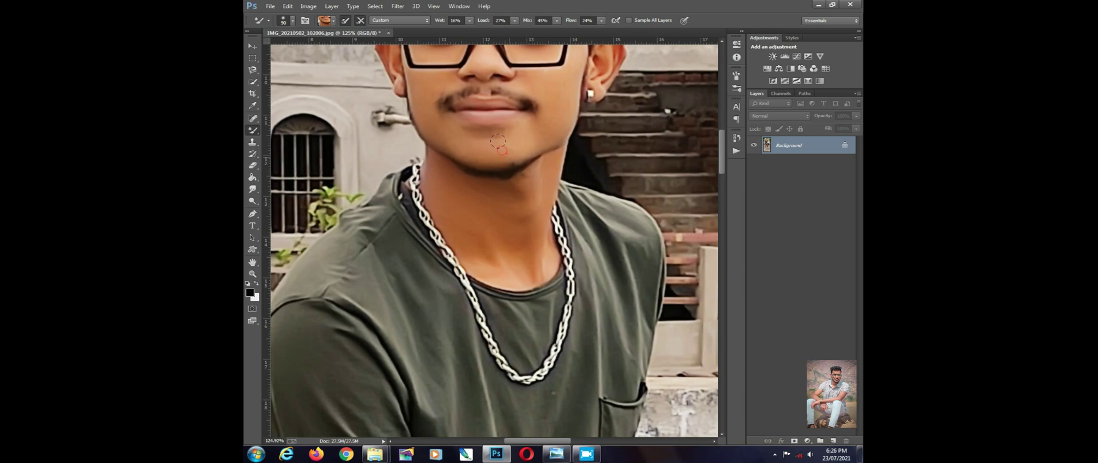
click(253, 46)
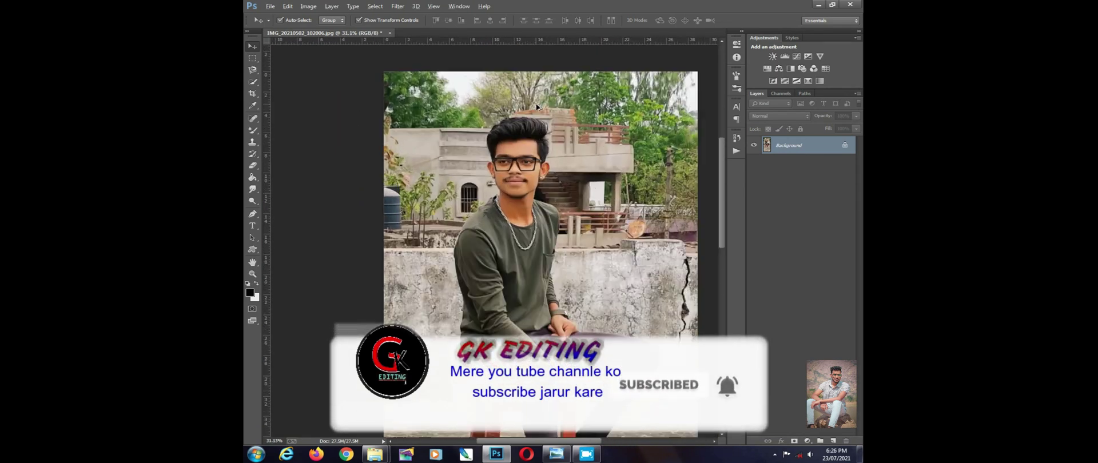
Step: Open the Camera Raw filter and set the HSL luminance of Reds to +9, Oranges to +23 and Yellows to +13
click(397, 6)
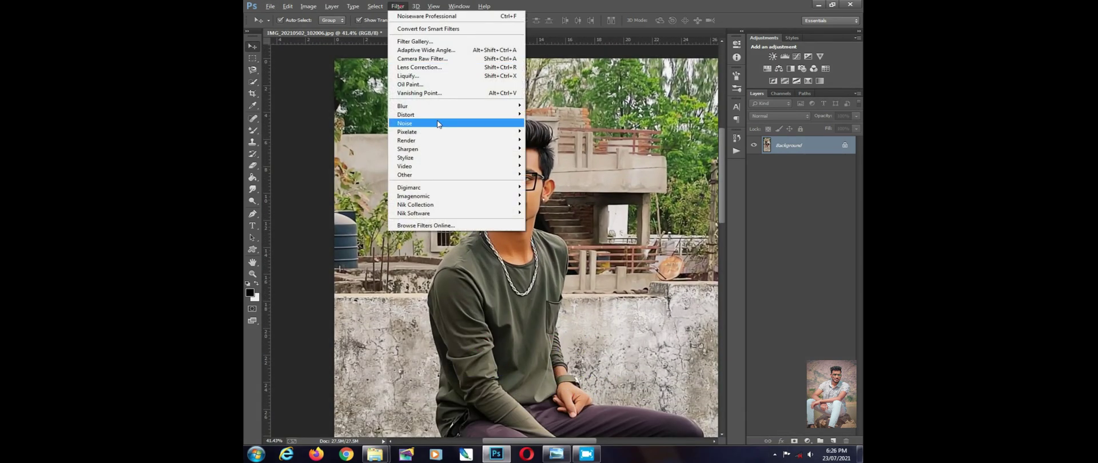
click(423, 59)
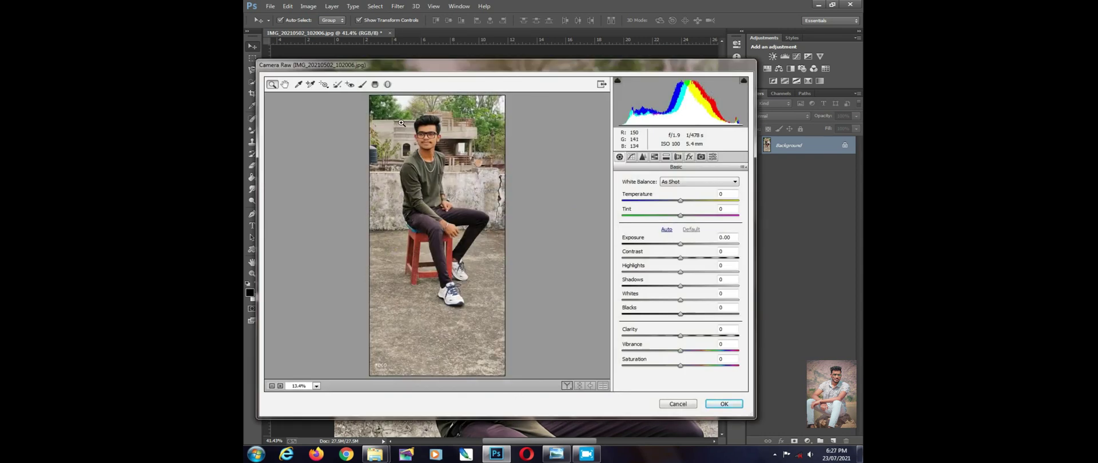
click(421, 140)
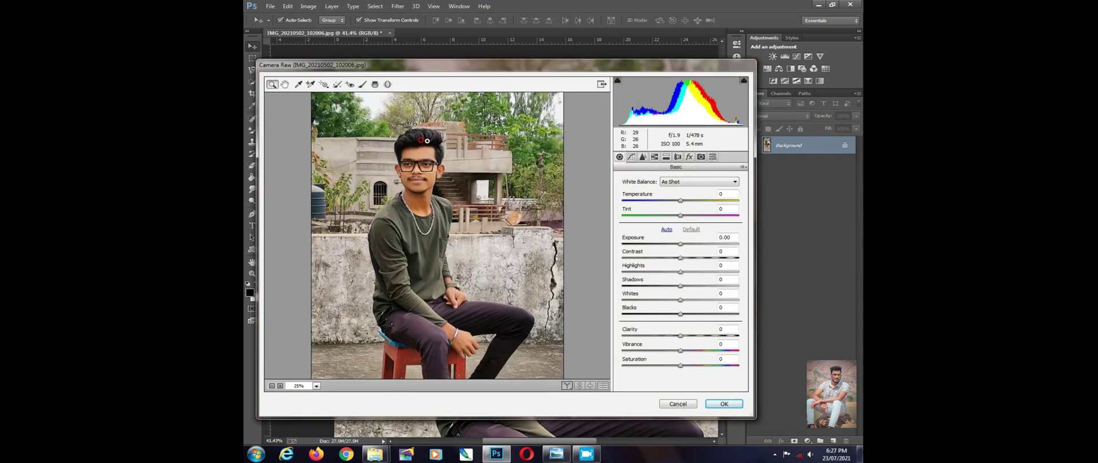
click(423, 179)
drag(424, 208, 444, 149)
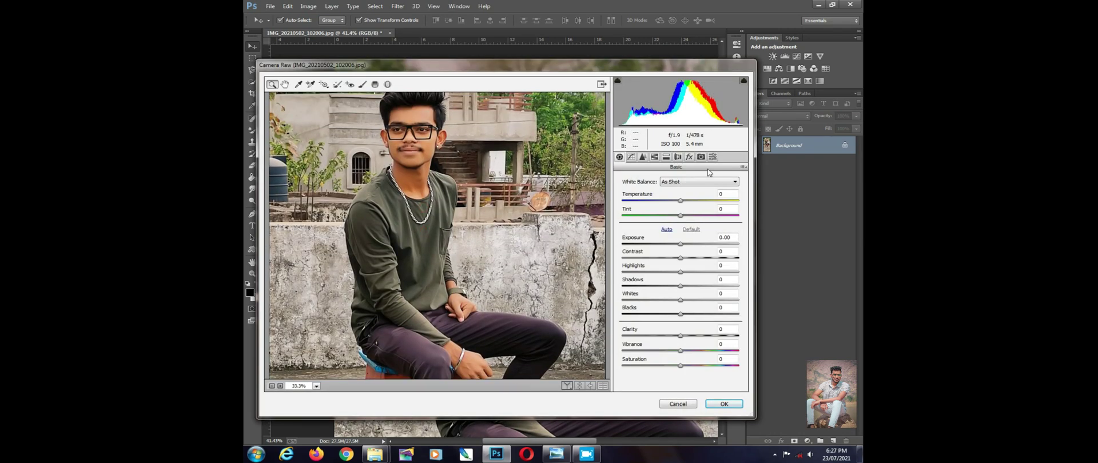
click(655, 159)
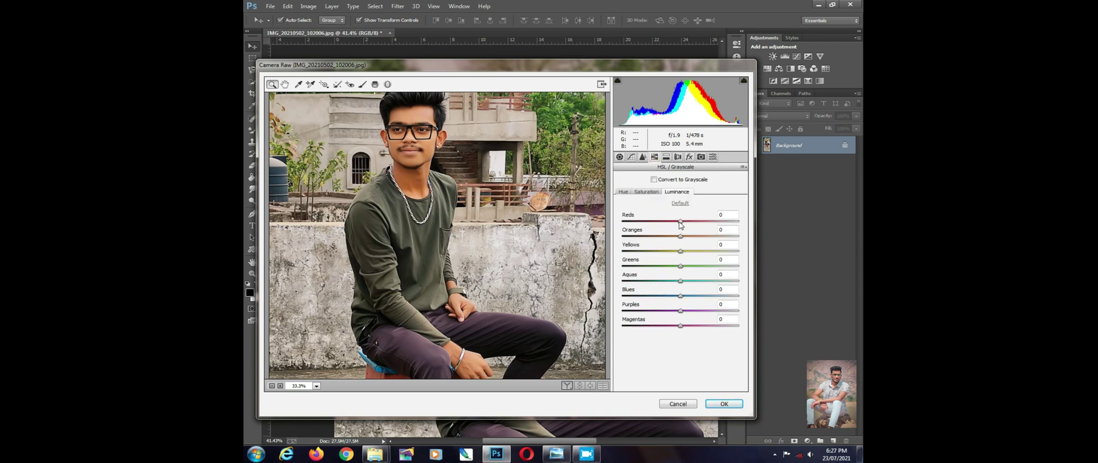
drag(682, 225, 688, 252)
click(647, 191)
click(675, 193)
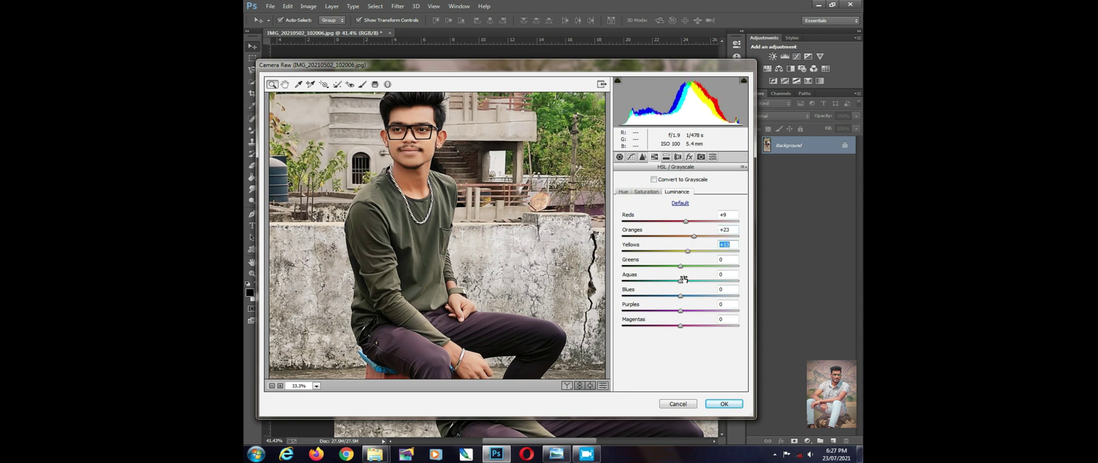
Step: Set the HSL luminance of Greens to -100, Aquas to +20, Purples to -100 and Magentas to +100
mouse_move(683, 281)
mouse_down()
mouse_move(669, 283)
mouse_move(680, 266)
mouse_move(621, 267)
mouse_move(635, 281)
mouse_move(693, 281)
mouse_up()
drag(680, 311, 621, 317)
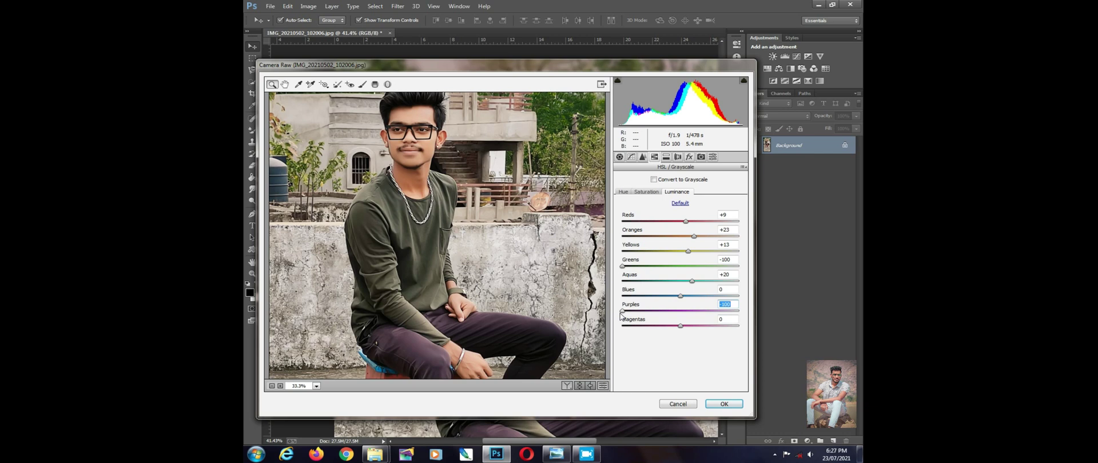
drag(685, 328, 755, 331)
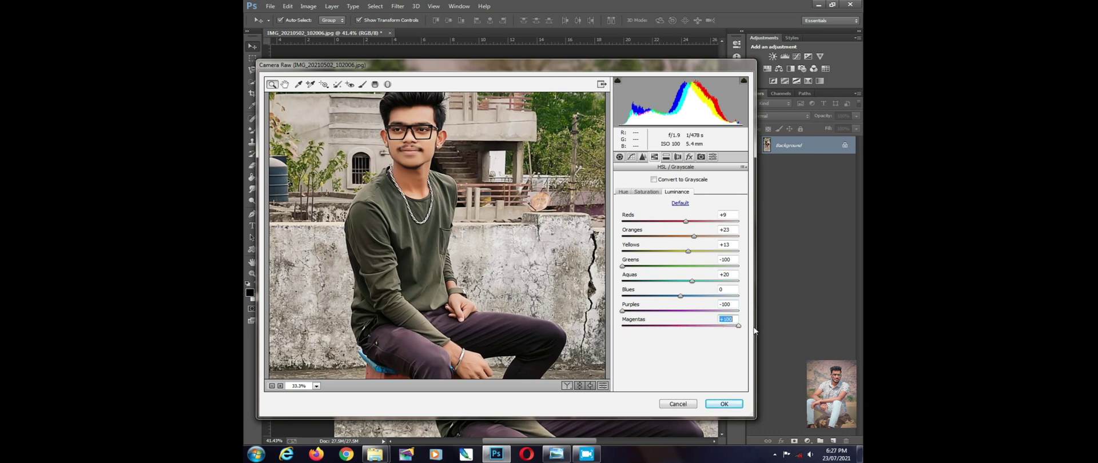
Step: Apply the Camera Raw basic adjustments: Contrast +10, Highlights -2, Shadows +13, Whites +19, Blacks +32, Clarity +13 and Vibrance +8
click(620, 156)
drag(681, 314, 687, 262)
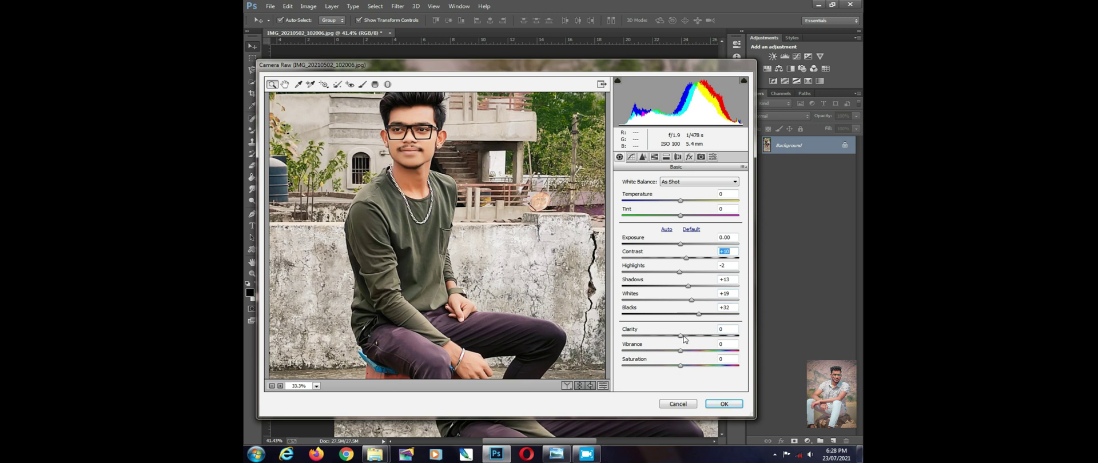
mouse_move(682, 338)
mouse_down()
mouse_move(685, 352)
mouse_move(689, 339)
mouse_up()
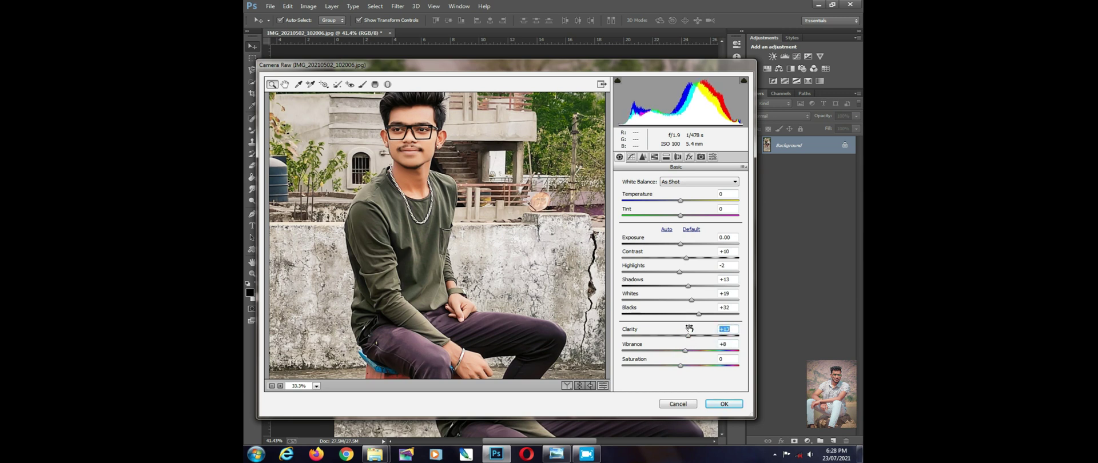
click(724, 404)
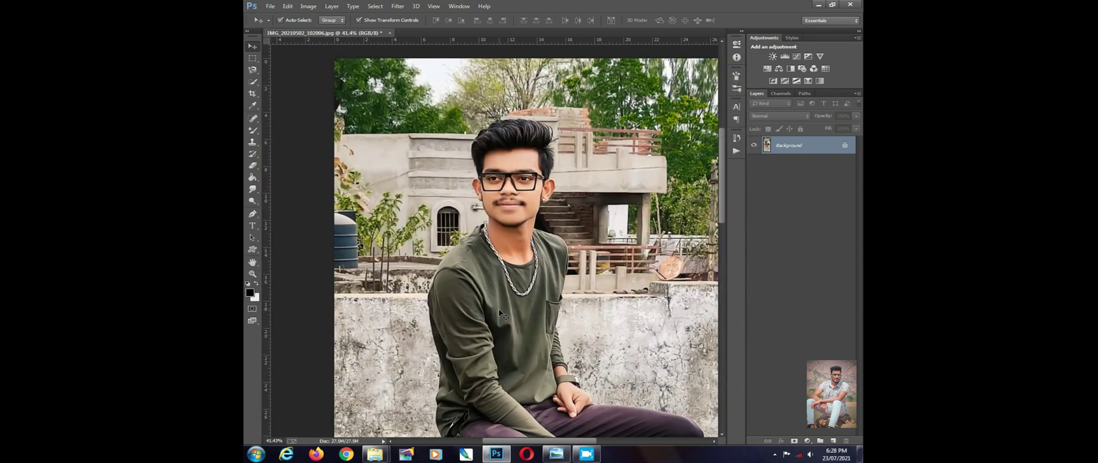
Step: Select the man's hair, face, neck and shirt with the Quick Selection tool
scroll(523, 182, up, 5)
scroll(524, 182, down, 4)
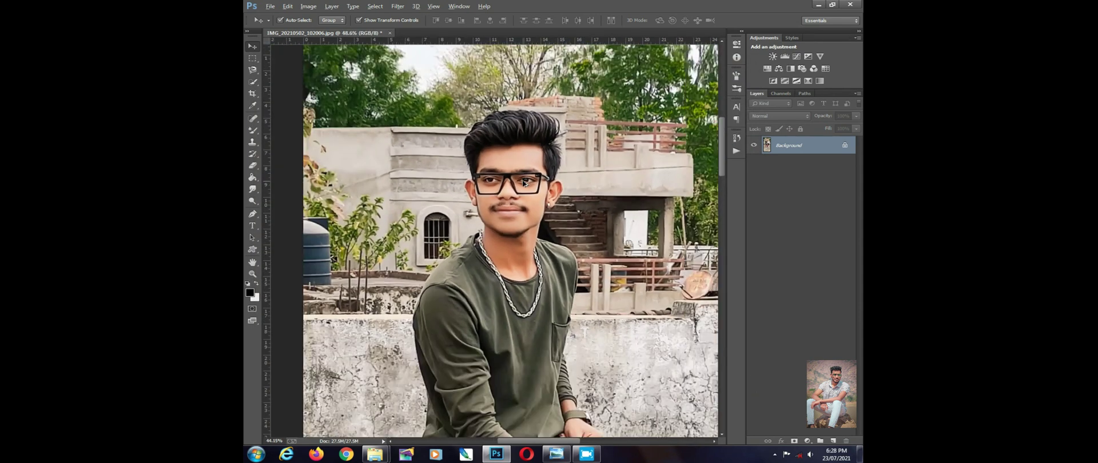
scroll(537, 185, up, 2)
click(252, 83)
scroll(252, 84, up, 2)
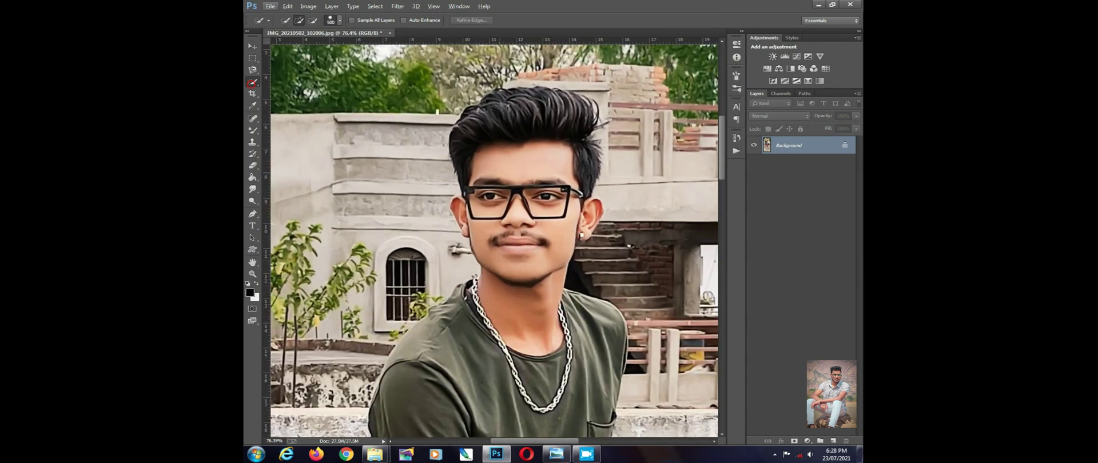
right_click(528, 201)
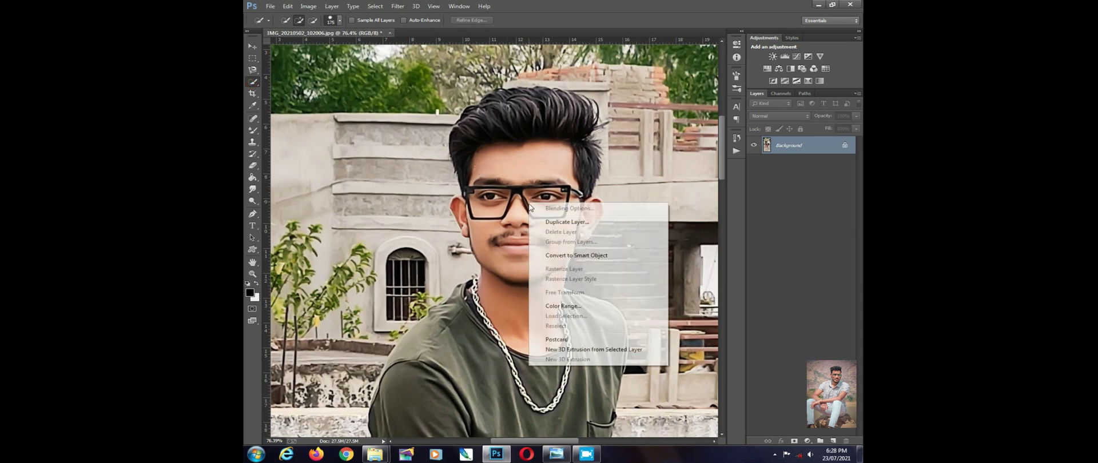
click(525, 143)
drag(482, 122, 507, 147)
key(ctrl+z)
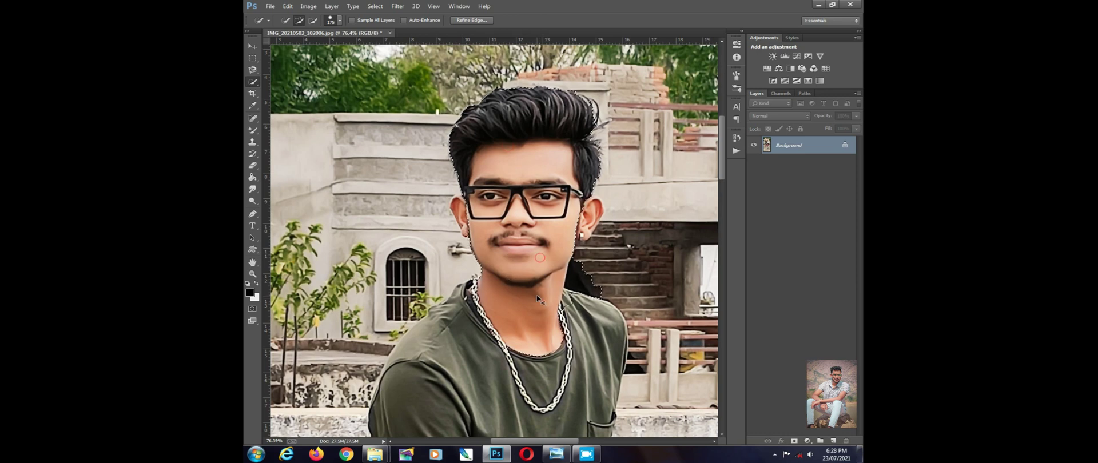
mouse_move(521, 291)
mouse_down()
mouse_move(530, 135)
mouse_move(551, 272)
mouse_move(531, 185)
mouse_up()
mouse_move(494, 282)
mouse_down()
mouse_move(499, 178)
mouse_move(425, 144)
mouse_move(424, 174)
mouse_up()
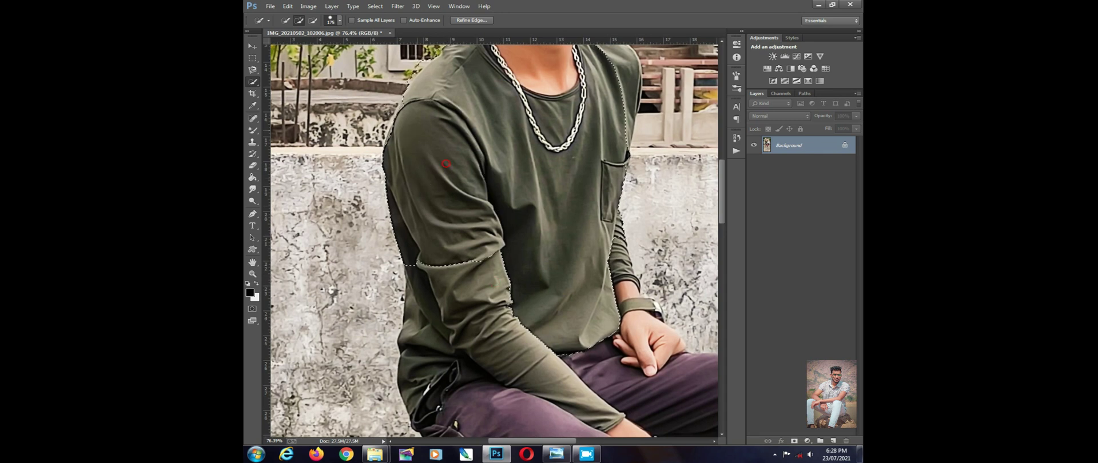
Step: Reduce the Quick Selection brush size and subtract the background spill along the man's shoulder near the barred window
scroll(424, 123, up, 3)
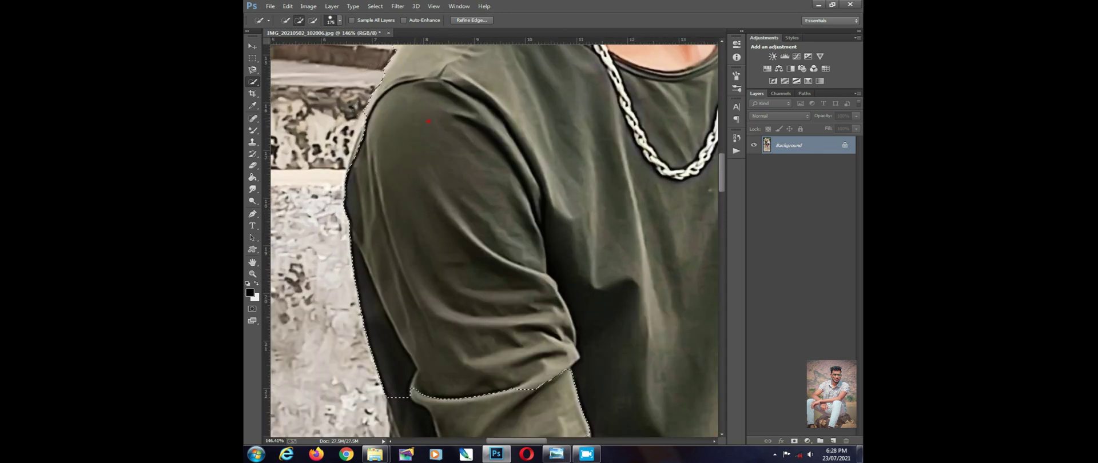
scroll(429, 221, up, 3)
key([)
key([)
key([)
key([)
key([)
drag(477, 230, 476, 343)
scroll(476, 342, up, 3)
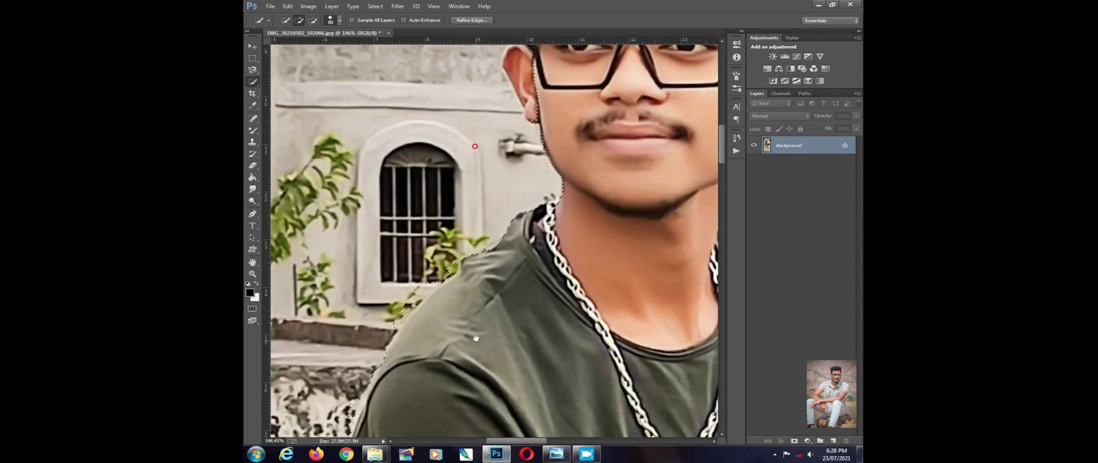
key(alt)
mouse_move(386, 259)
mouse_down()
mouse_move(394, 296)
mouse_move(365, 286)
mouse_move(387, 298)
mouse_up()
key(ctrl+z)
click(314, 21)
drag(404, 230, 452, 168)
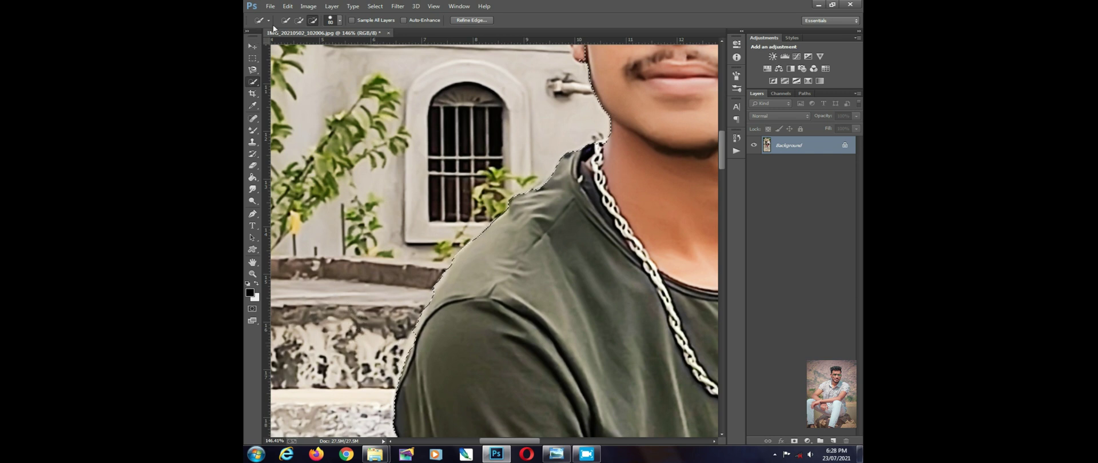
Step: Add the missing edge of the upper sleeve, the forearm and the trousers to the selection
drag(446, 247, 501, 154)
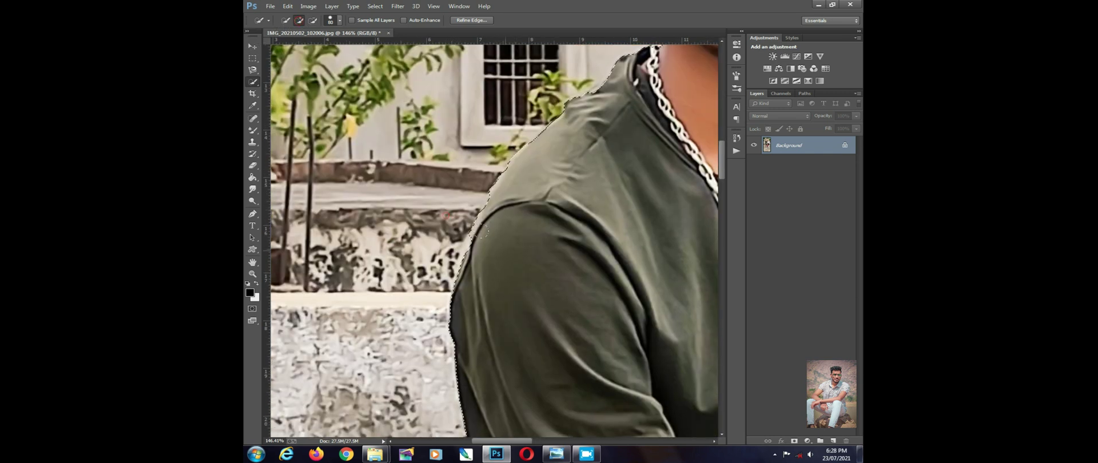
drag(494, 250, 479, 242)
drag(544, 299, 523, 259)
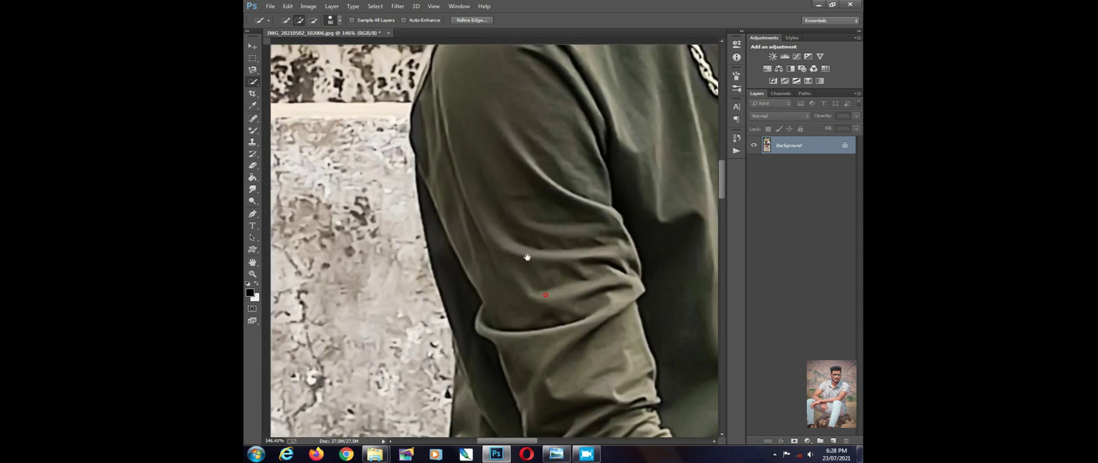
drag(529, 343, 527, 306)
scroll(551, 345, down, 8)
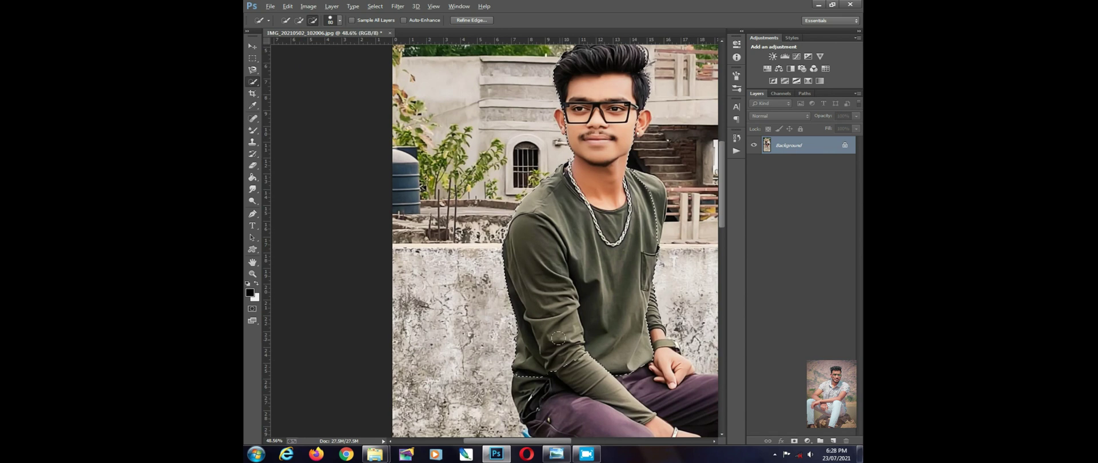
drag(575, 354, 480, 159)
drag(504, 243, 676, 236)
Step: Refine the selection around the sleeve cuff, wristwatch and resting hand, adding missed parts and subtracting bits of wall
scroll(617, 250, up, 5)
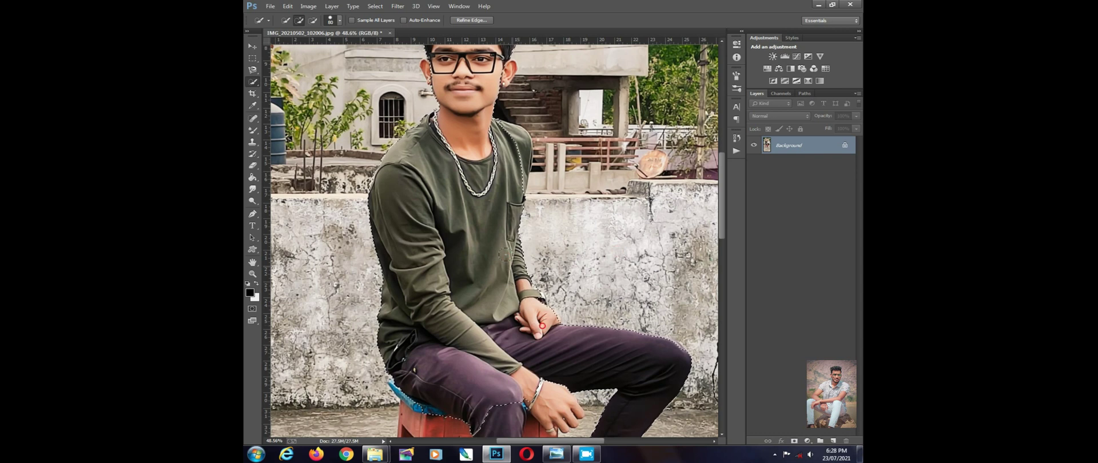
scroll(538, 292, up, 5)
scroll(574, 252, up, 1)
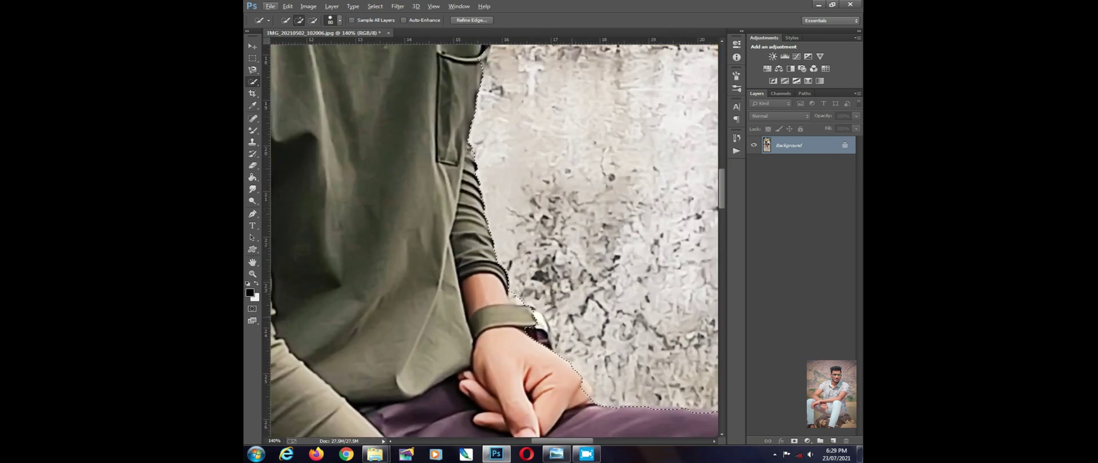
click(522, 341)
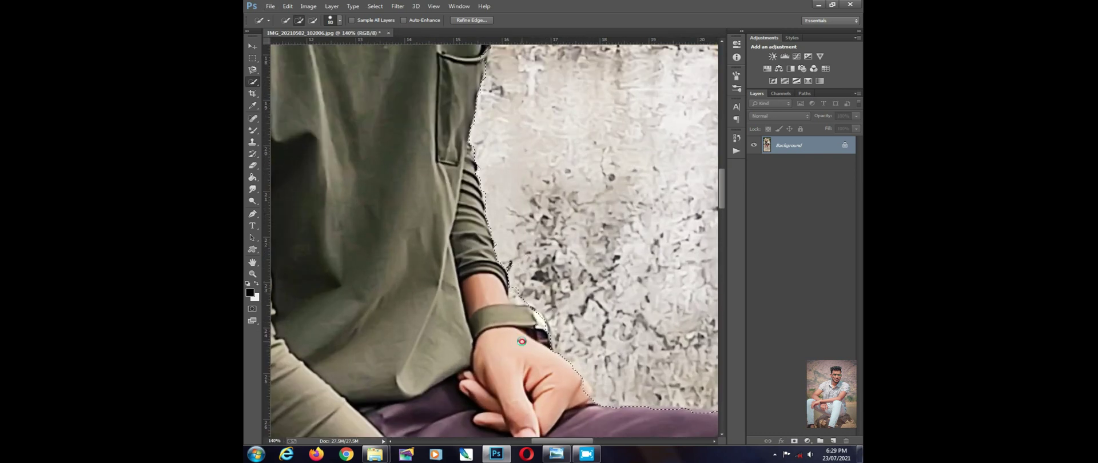
click(503, 314)
alt+click(561, 292)
key(alt)
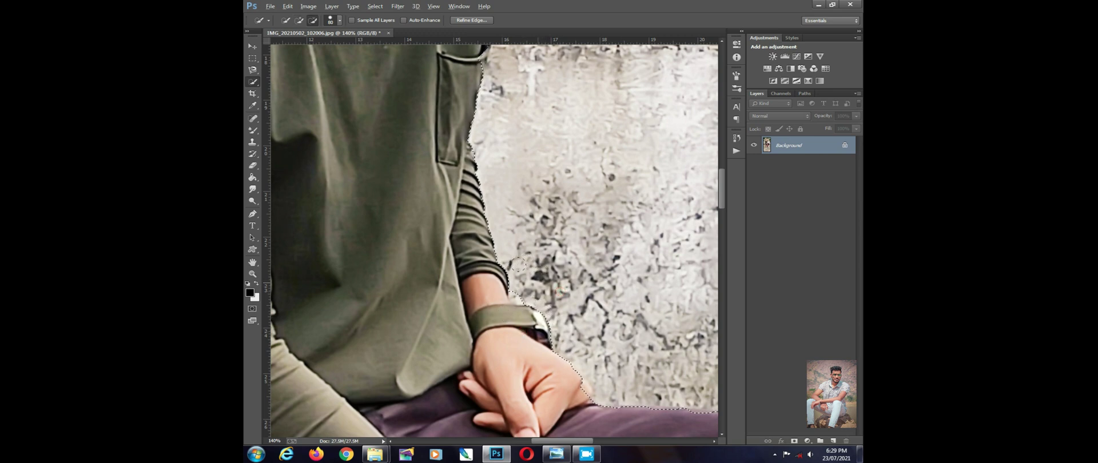
scroll(539, 280, down, 2)
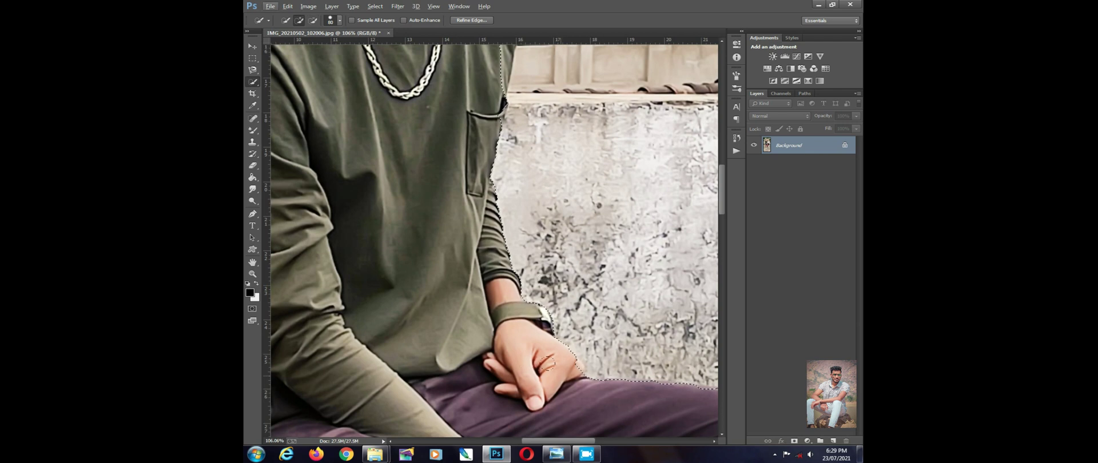
click(546, 361)
scroll(550, 364, down, 1)
Step: Clean up the selection edge of the shoulder beside the railing, adding missed shirt and subtracting background
drag(518, 187, 532, 340)
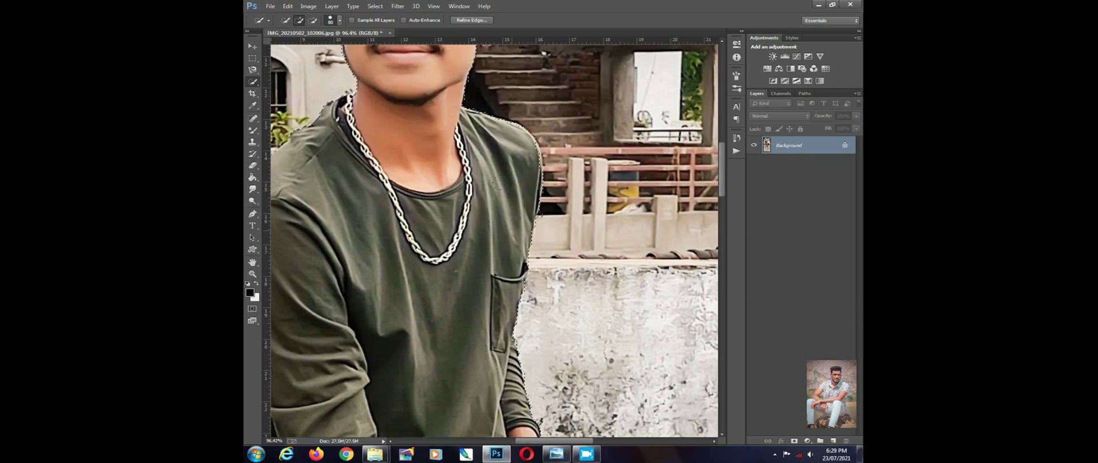
scroll(518, 172, up, 4)
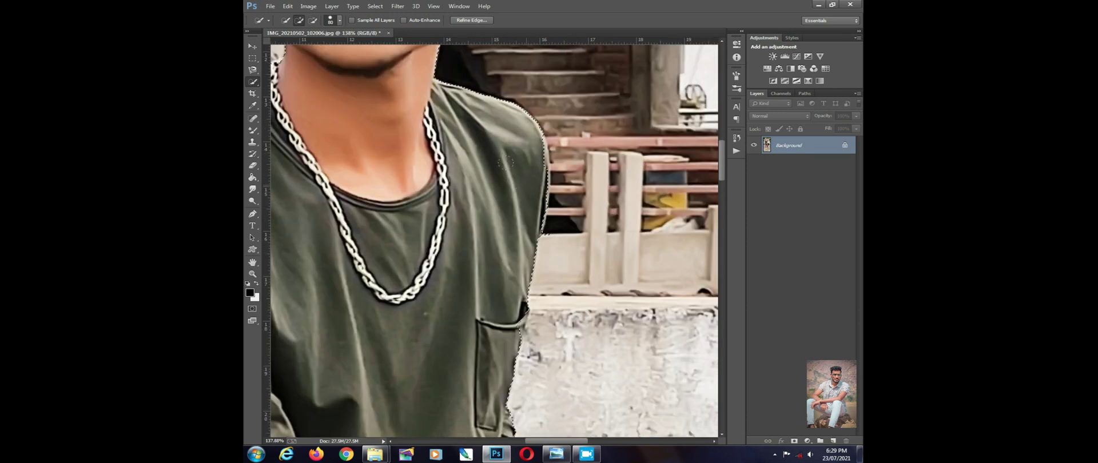
click(504, 139)
key(alt)
key(alt)
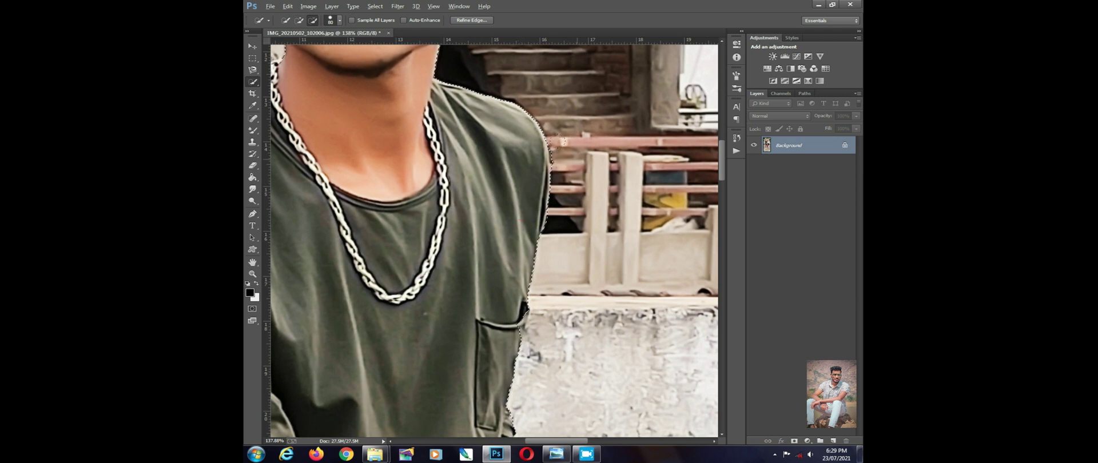
Step: Refine the selection along the neck, jaw and chain, excluding the wall beside the collar
scroll(523, 151, down, 3)
scroll(457, 116, up, 3)
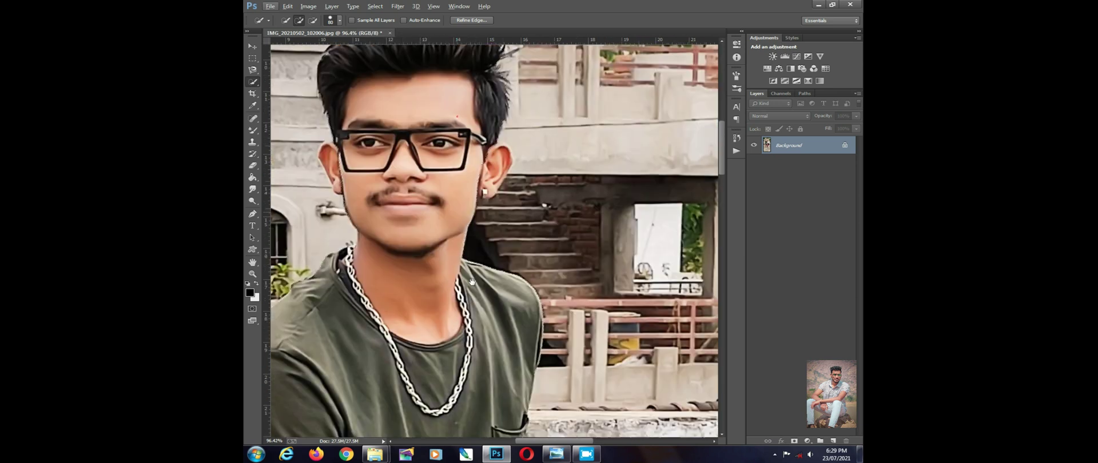
scroll(380, 245, up, 3)
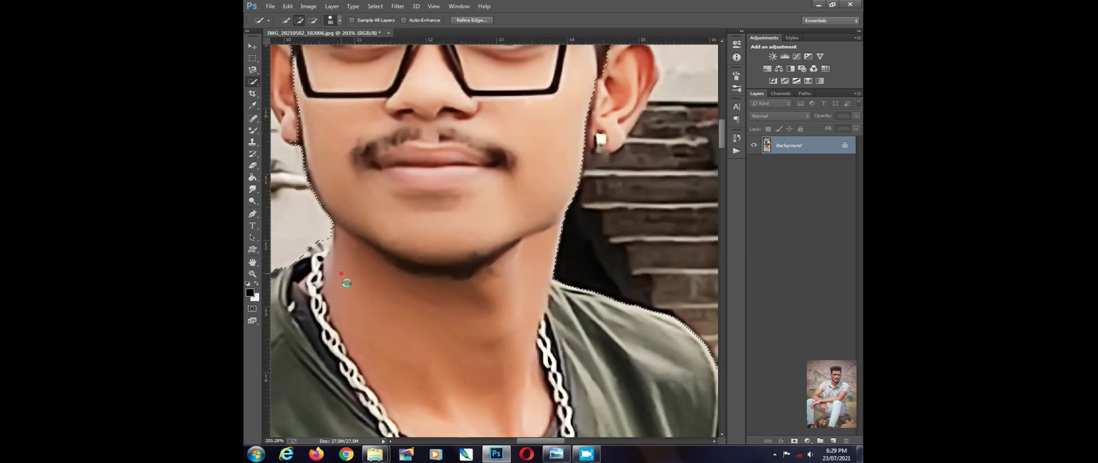
scroll(341, 273, down, 4)
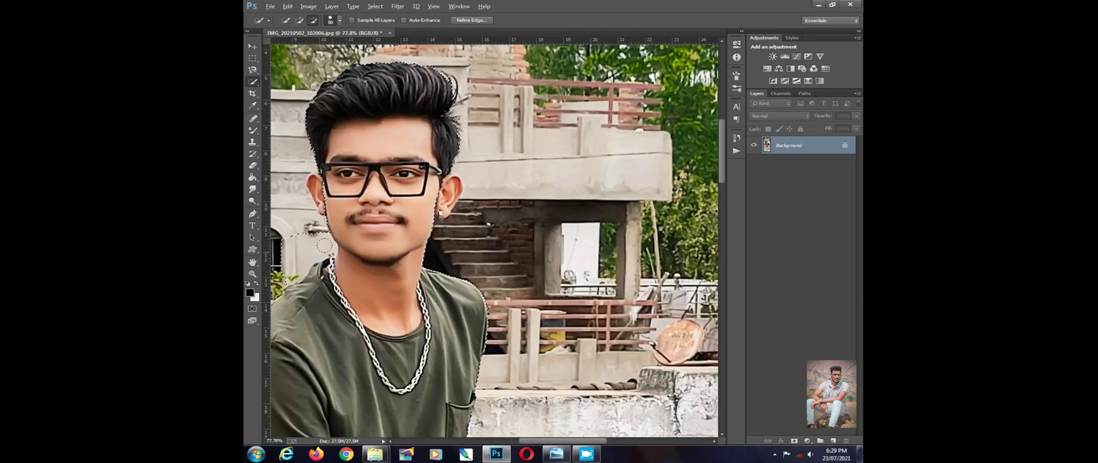
drag(320, 255, 429, 255)
scroll(404, 251, up, 3)
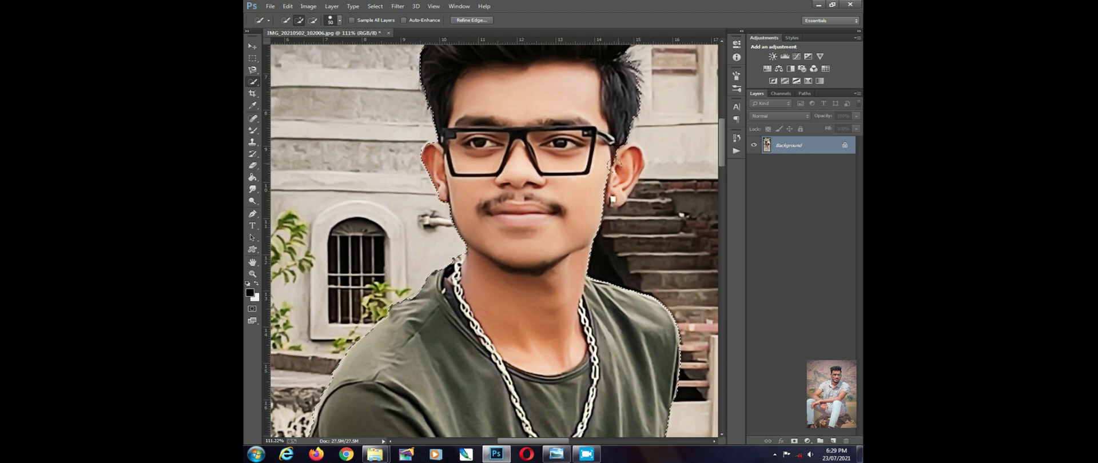
Step: Include the ear with the earring in the selection and subtract the wall area around its outer edge
alt+click(612, 205)
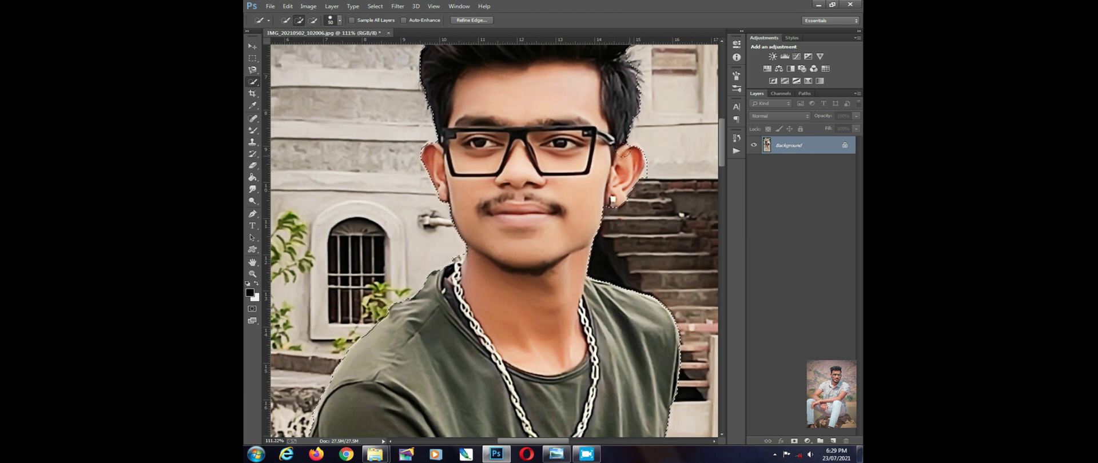
scroll(629, 156, up, 5)
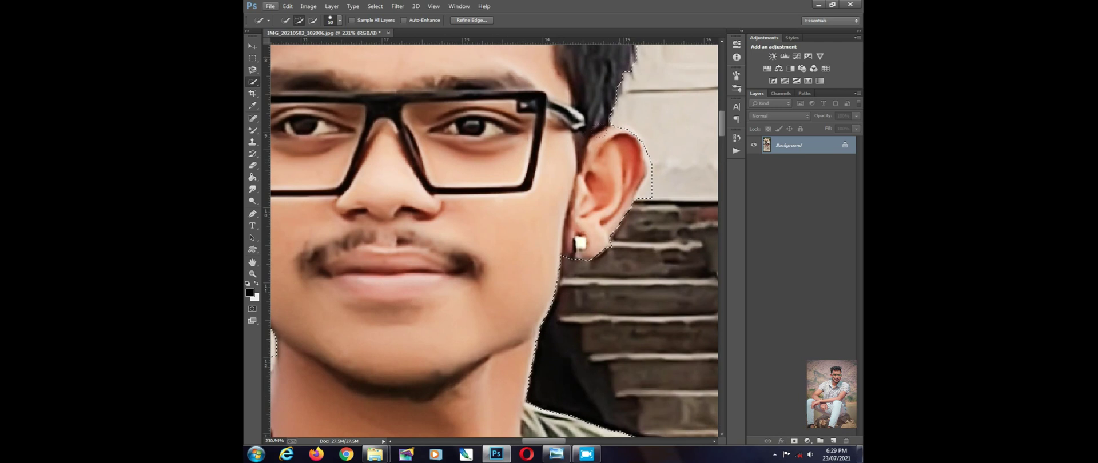
alt+click(657, 174)
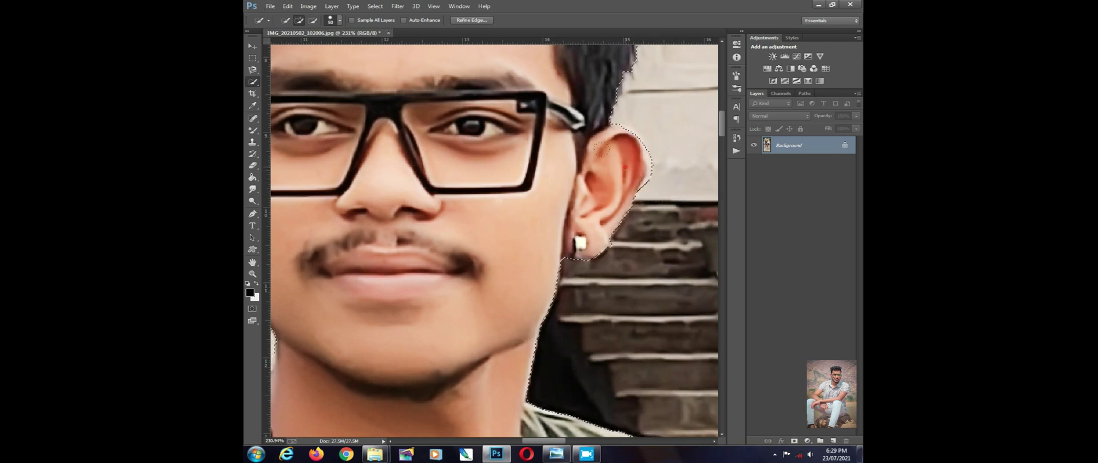
scroll(607, 171, down, 5)
drag(626, 131, 608, 308)
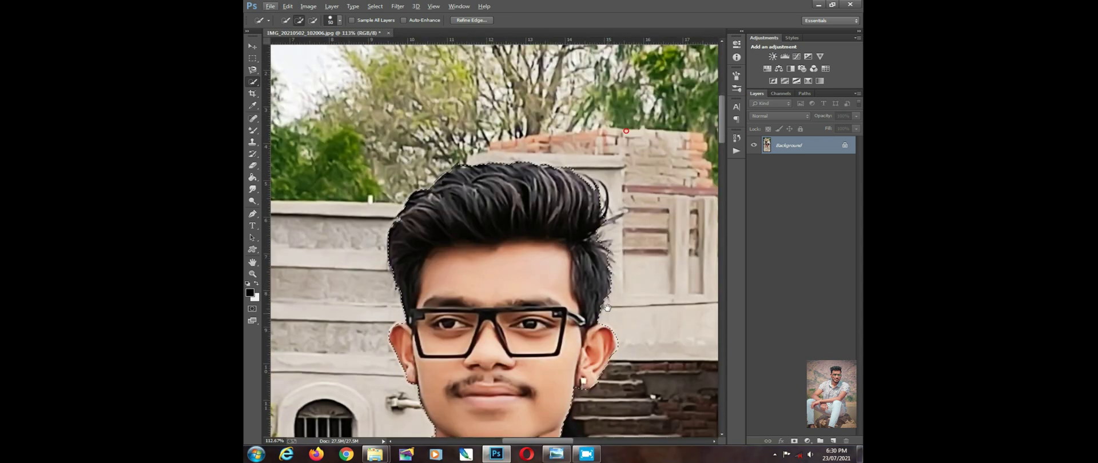
Step: Add the whole front shoe, including its toe and dark sole, to the selection
scroll(598, 393, down, 14)
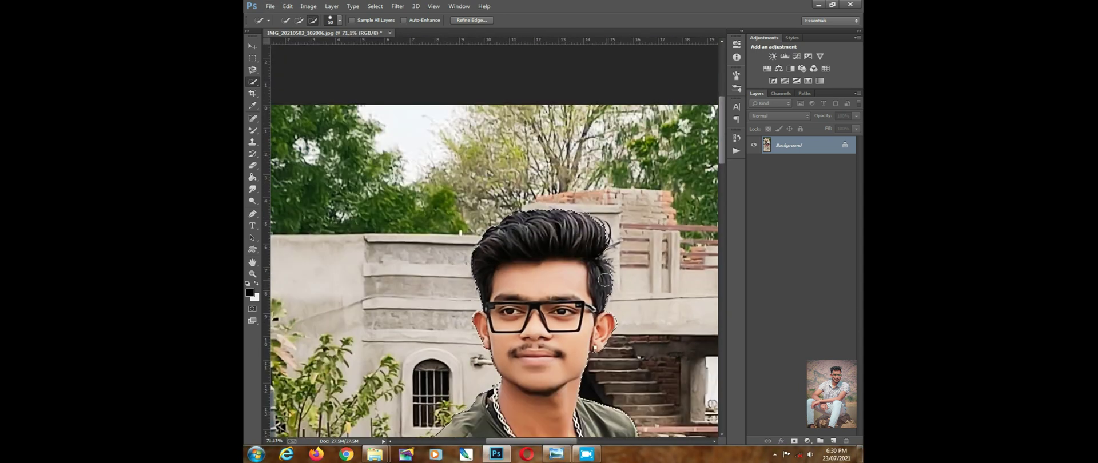
scroll(483, 277, up, 6)
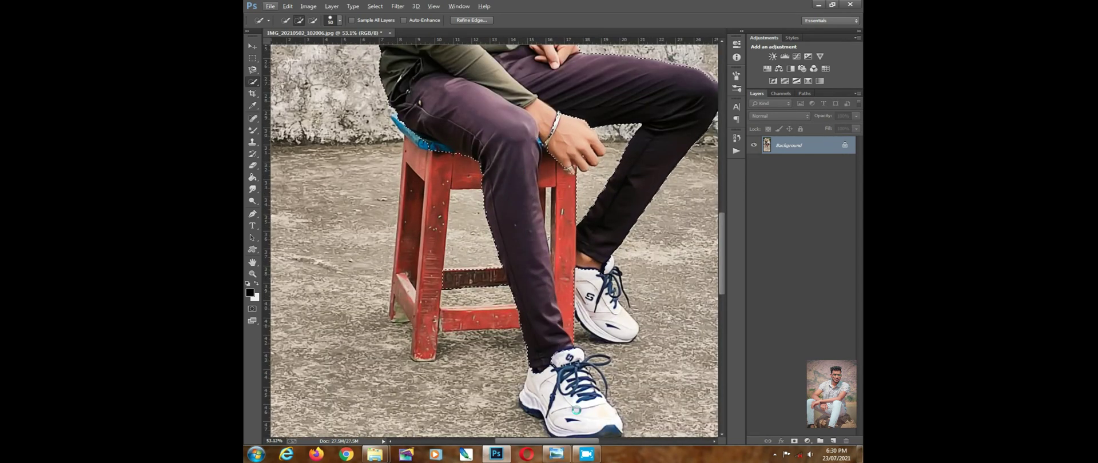
drag(576, 410, 530, 323)
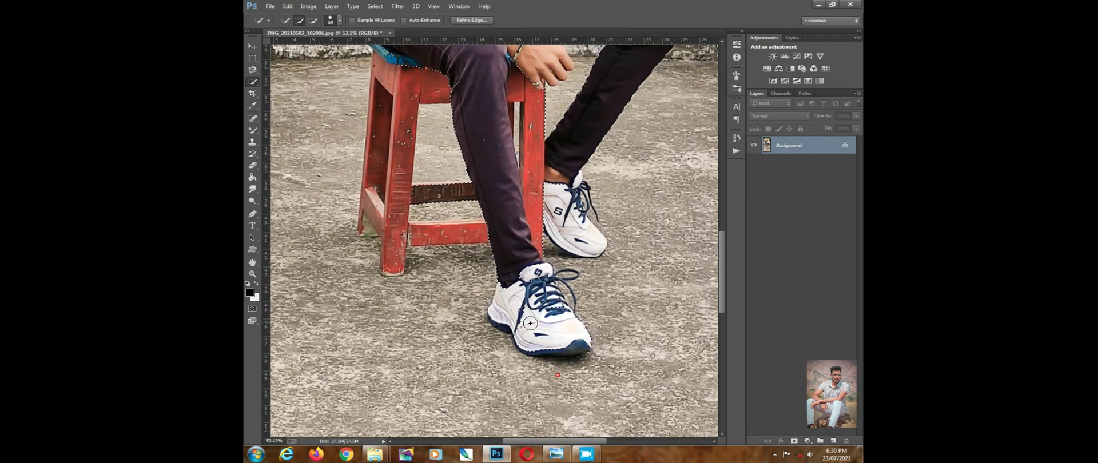
click(504, 314)
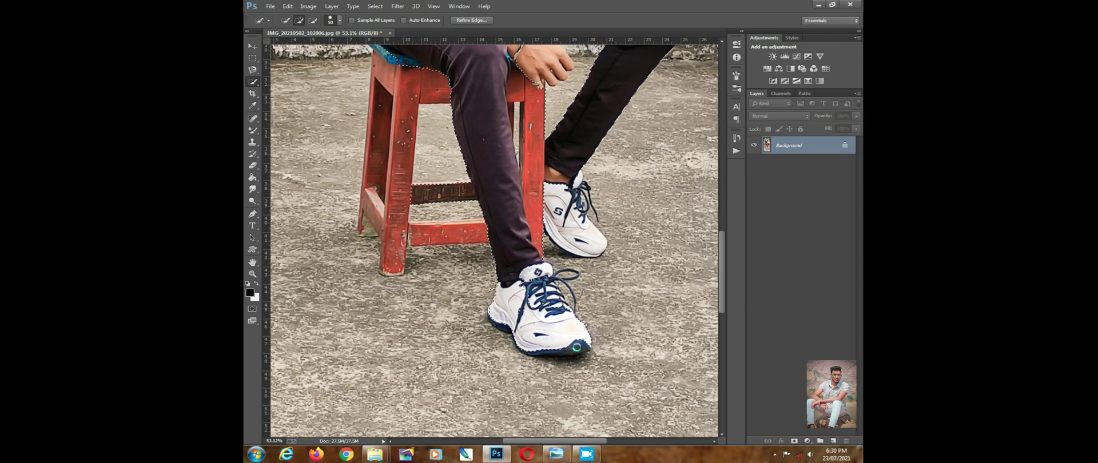
drag(543, 347, 495, 317)
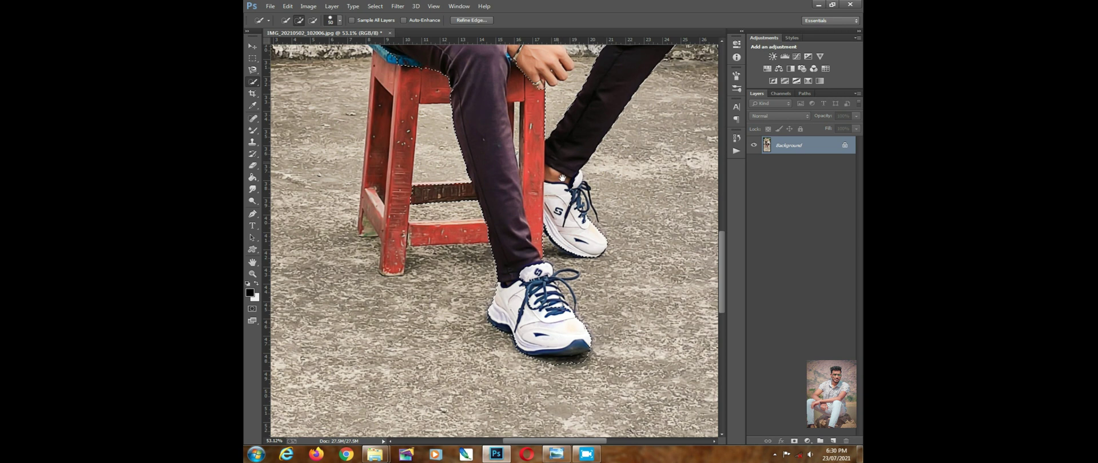
Step: Add the rear shoe and the red stool's legs to the selection, leaving out the ground between them
drag(558, 161, 614, 237)
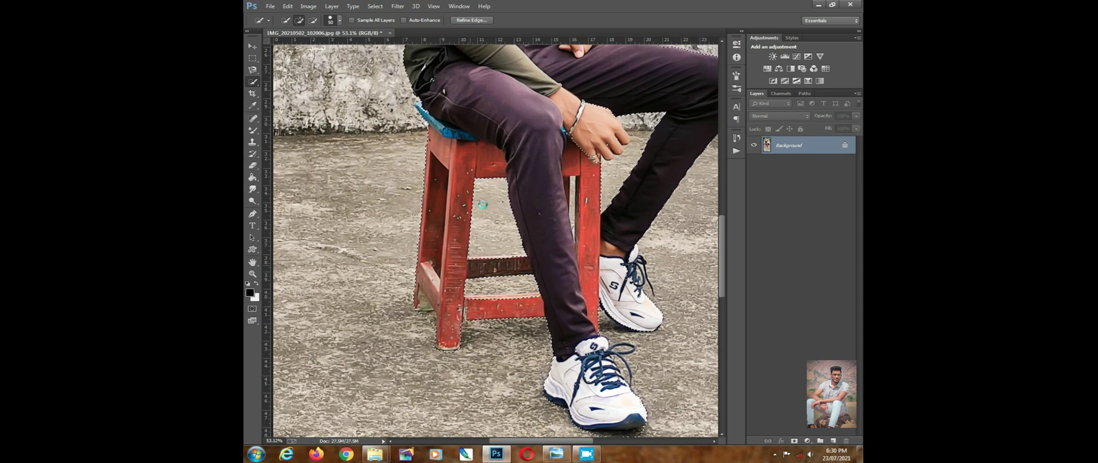
key(alt)
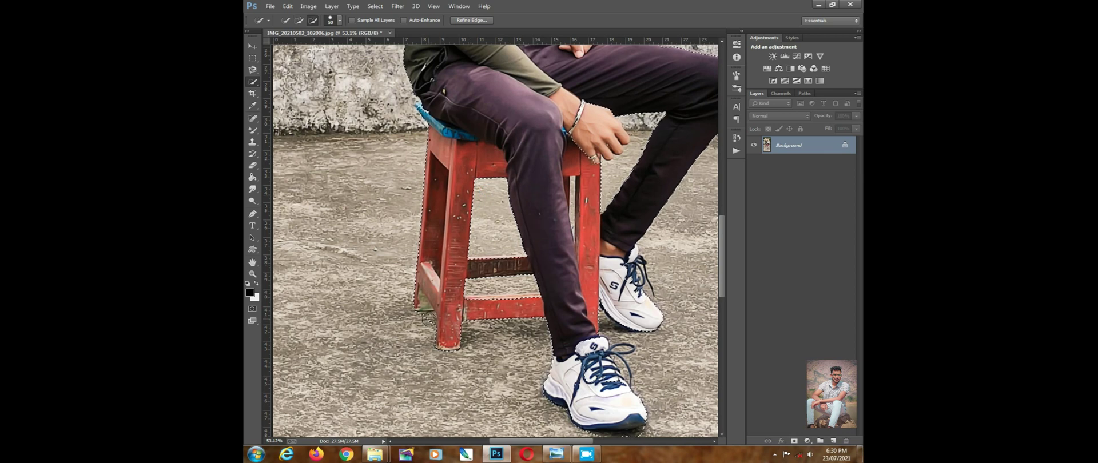
key(alt)
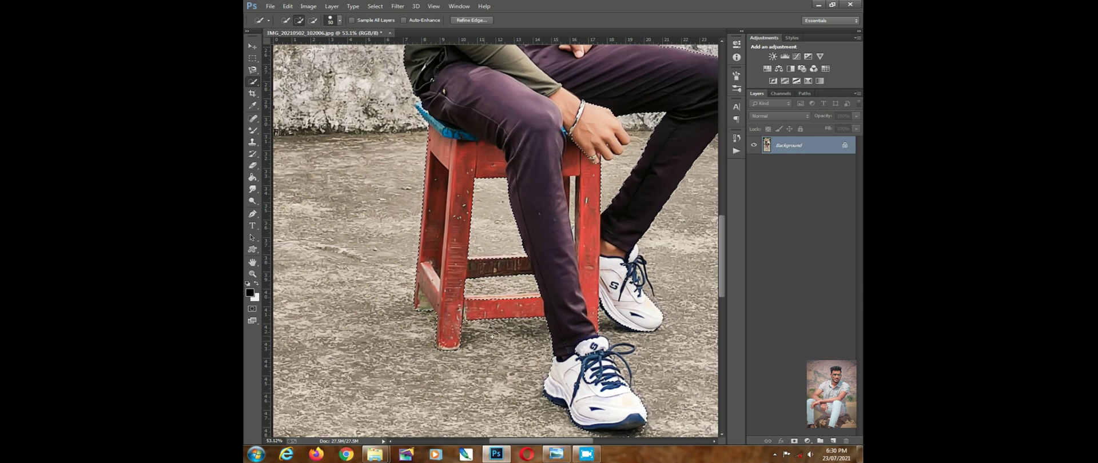
Step: Subtract the strip of ground beneath the front shoe's toe from the selection
drag(563, 329, 510, 318)
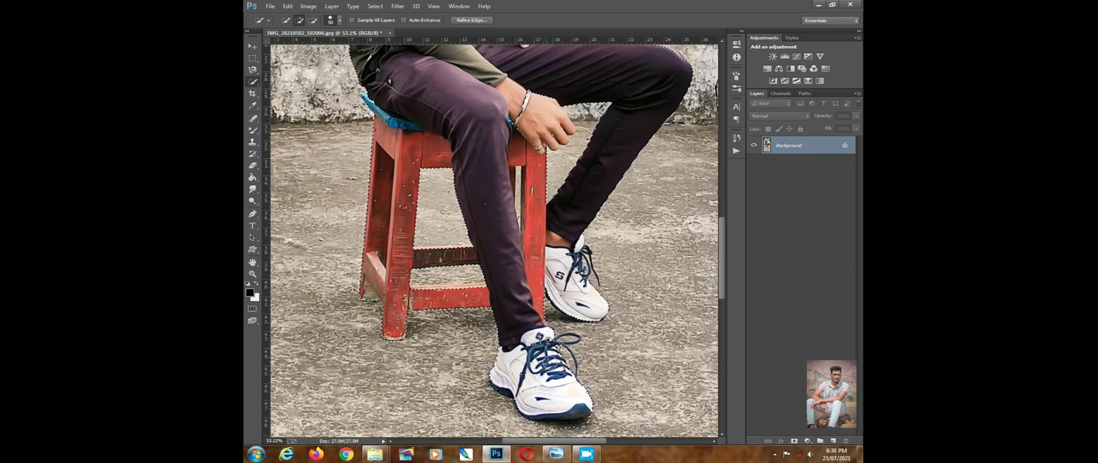
drag(564, 356, 530, 262)
key(alt)
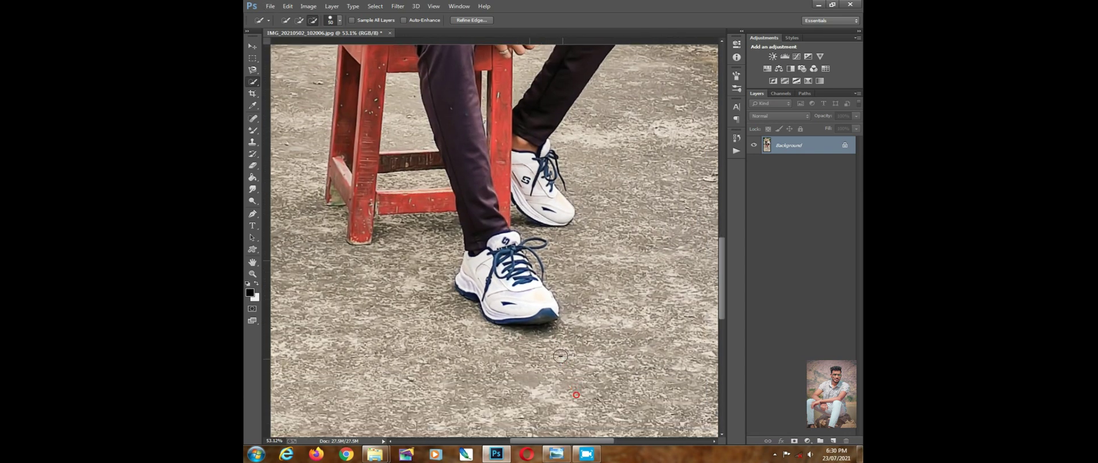
alt+click(551, 328)
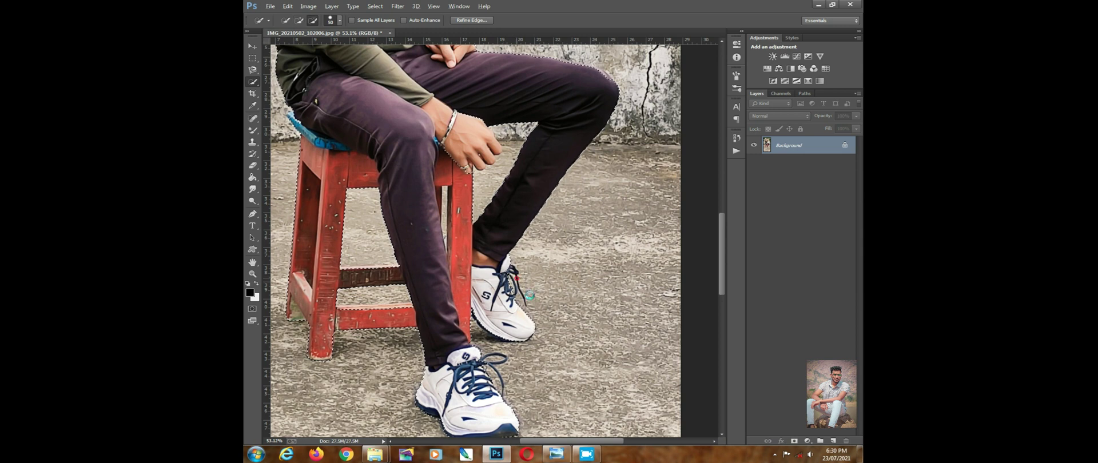
Step: Examine the selection outline around the legs, stool, hands, torso and head for missed or extra areas
drag(521, 280, 506, 411)
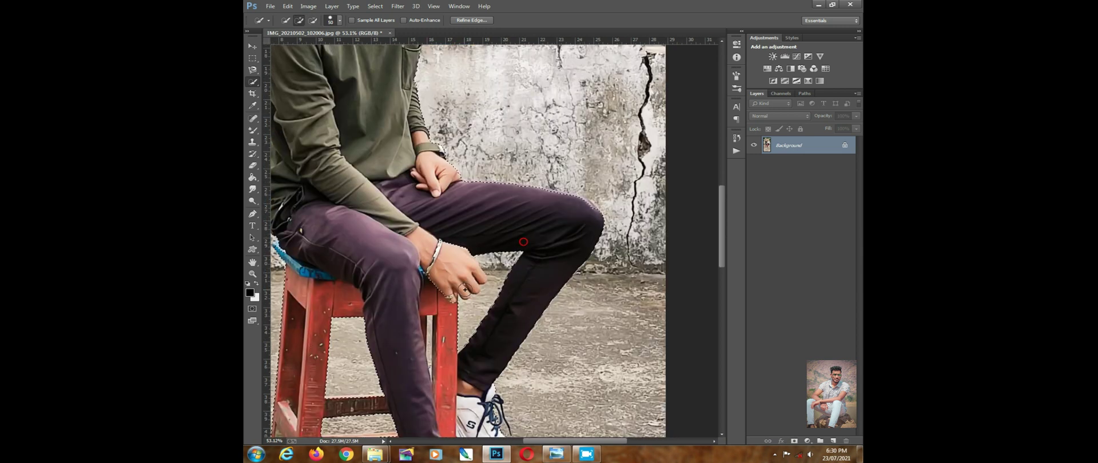
key(alt)
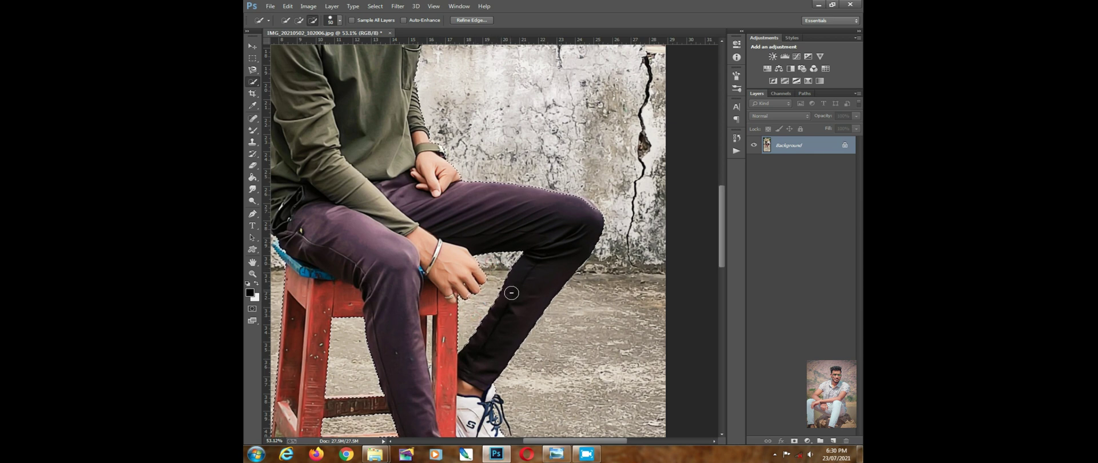
scroll(512, 293, up, 3)
key(alt)
scroll(410, 252, down, 4)
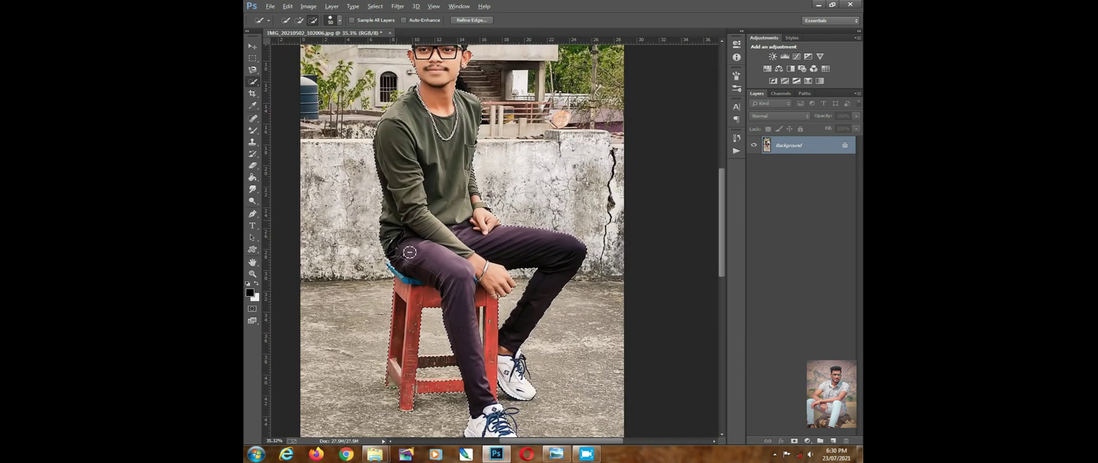
scroll(409, 252, up, 4)
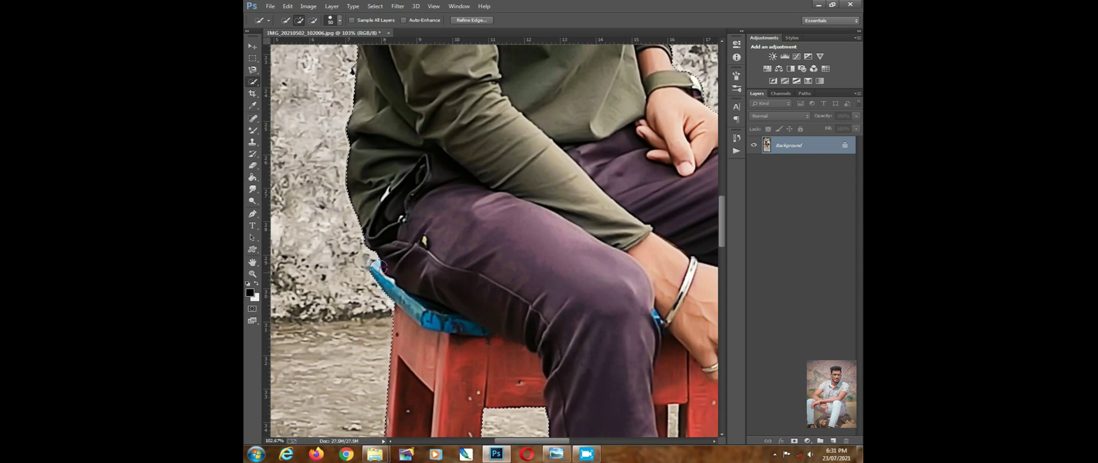
key(alt)
scroll(400, 272, down, 4)
scroll(517, 305, up, 4)
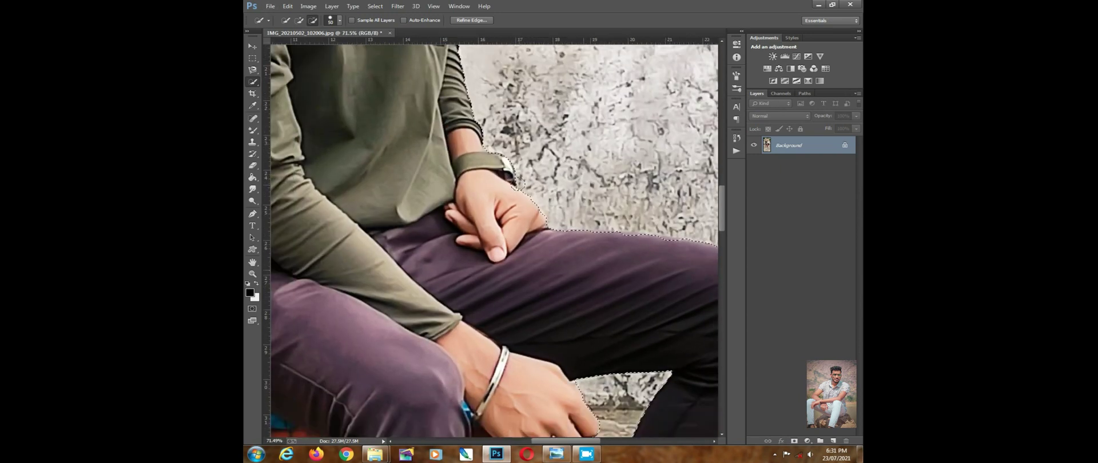
drag(518, 306, 529, 435)
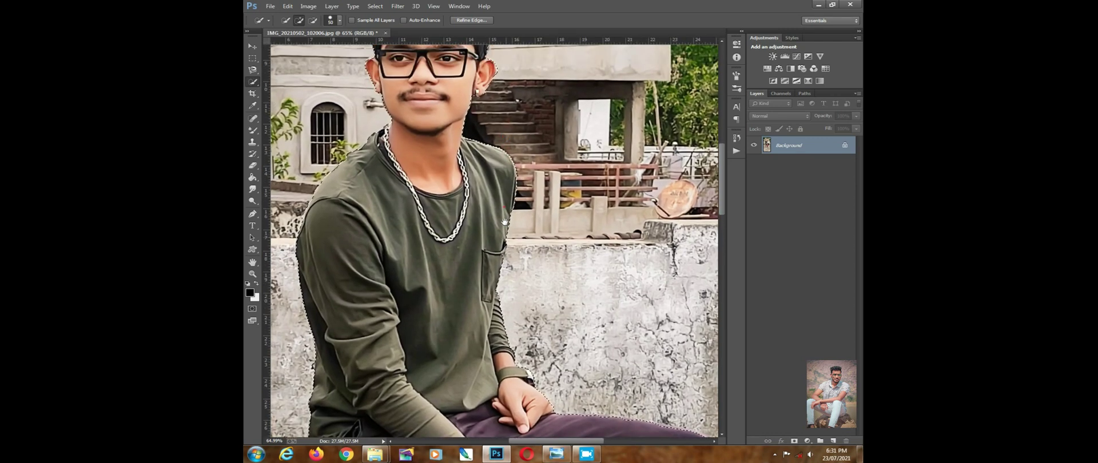
scroll(509, 260, up, 4)
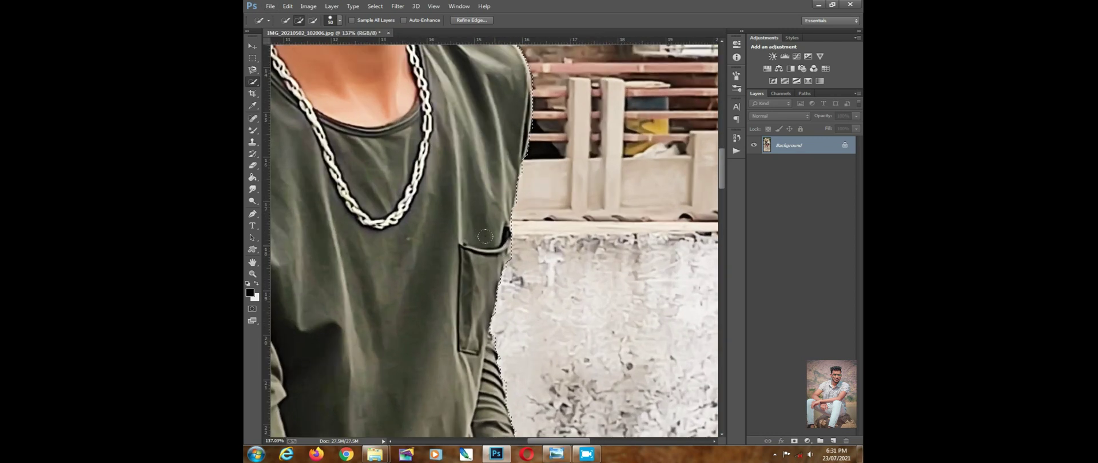
scroll(489, 246, down, 2)
scroll(489, 246, down, 2)
scroll(449, 173, up, 3)
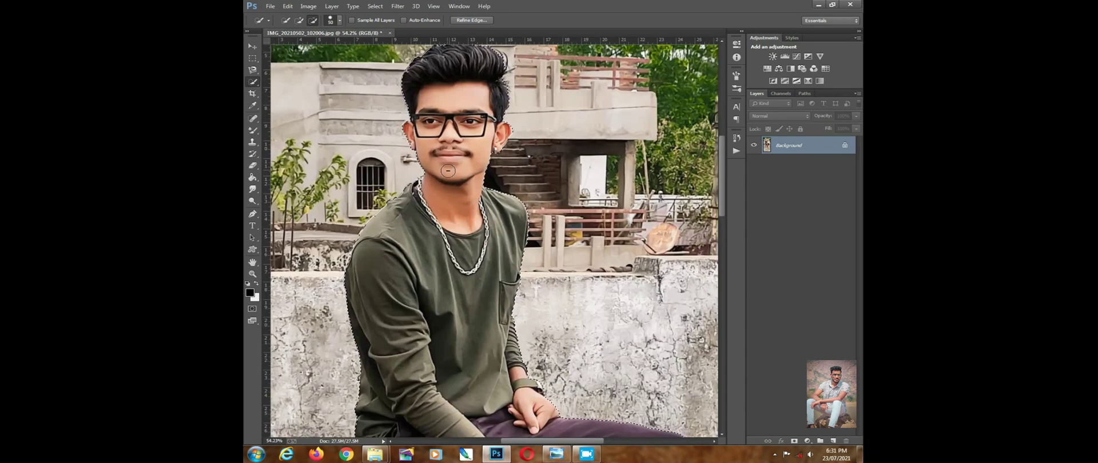
scroll(449, 173, down, 2)
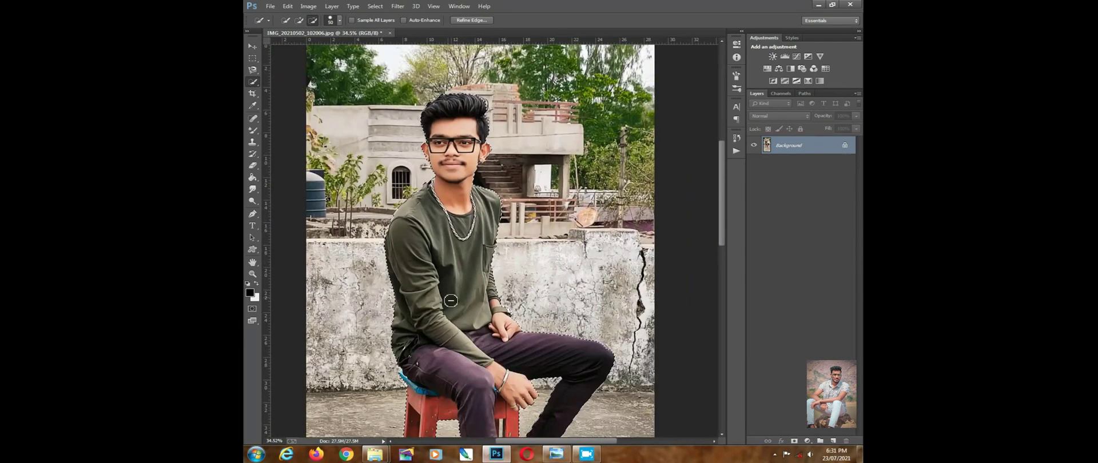
scroll(451, 301, down, 1)
scroll(478, 221, up, 3)
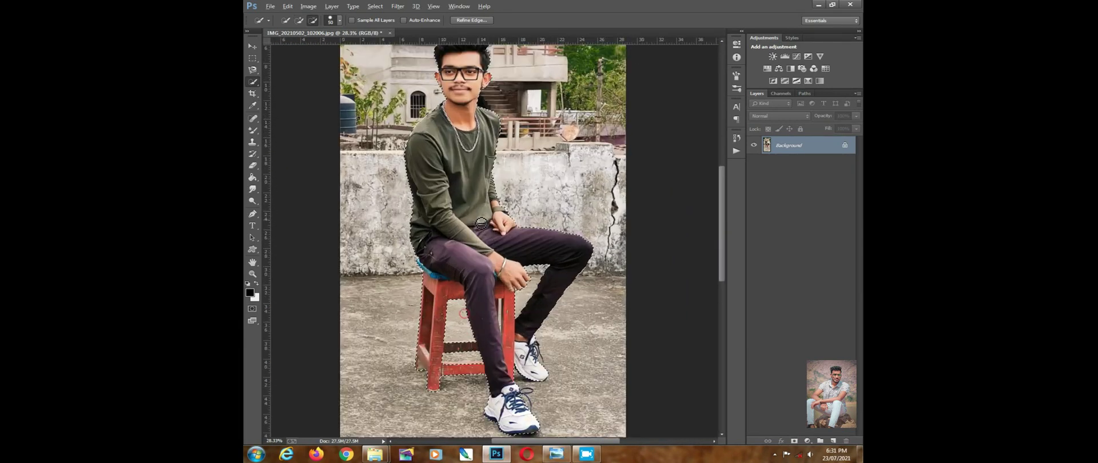
Step: Copy the selected man and stool onto a new layer and activate the Move tool
right_click(479, 221)
click(528, 294)
click(254, 47)
scroll(357, 63, down, 4)
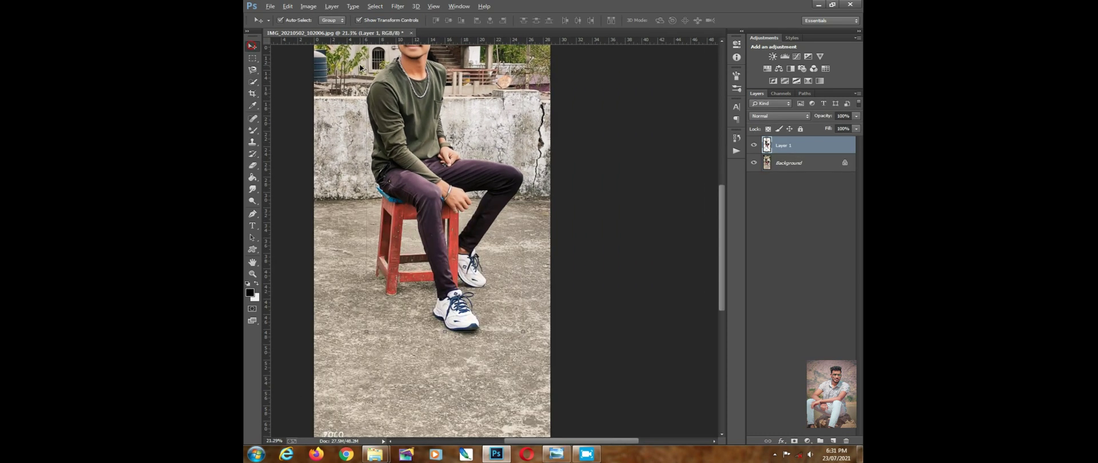
Step: Float the portrait's document window and open the backdrop image vbfvb from the "new beakground" folder in Photoshop
drag(358, 33, 374, 76)
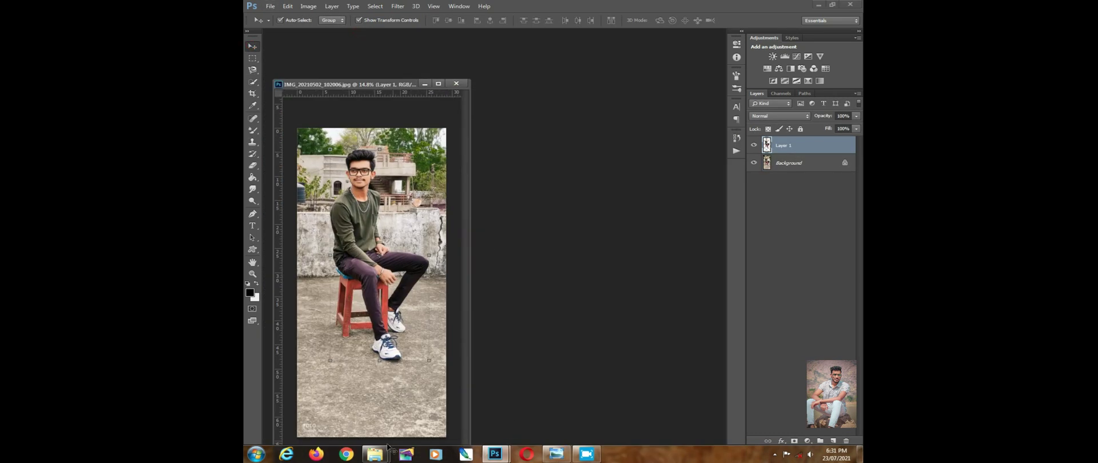
mouse_move(388, 449)
click(445, 424)
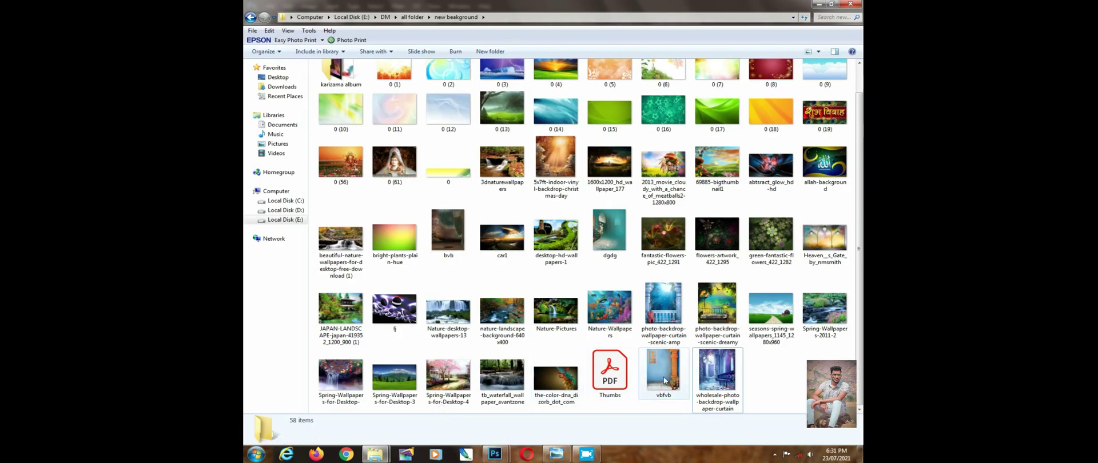
click(678, 367)
drag(662, 361, 523, 300)
Step: Place the two documents side by side, move the cutout layer into the backdrop document and maximize that document
drag(372, 85, 725, 84)
drag(707, 191, 498, 188)
click(776, 85)
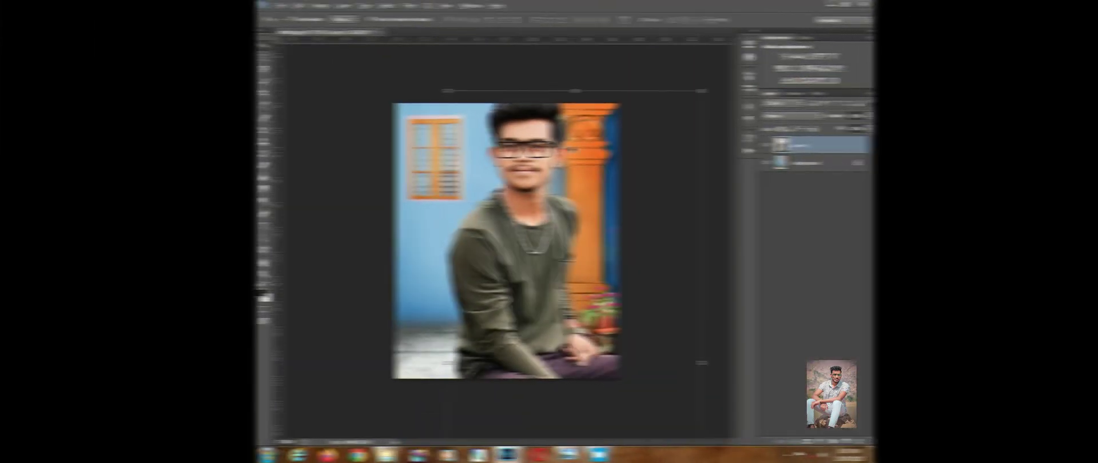
Step: Scale the man's cutout to about 42% and position it in front of the window on the backdrop
drag(702, 91, 512, 273)
drag(504, 323, 498, 121)
drag(598, 103, 567, 169)
drag(475, 299, 453, 242)
drag(533, 121, 517, 154)
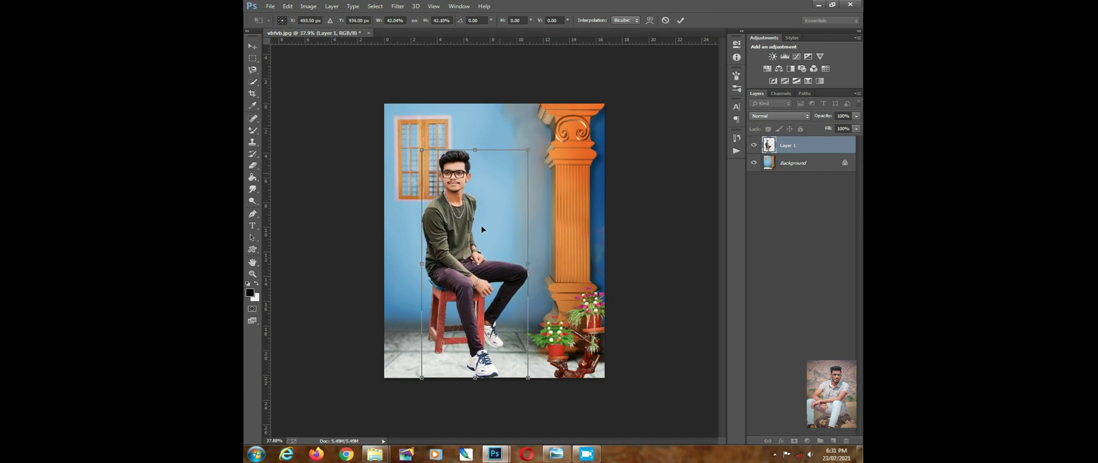
double_click(458, 270)
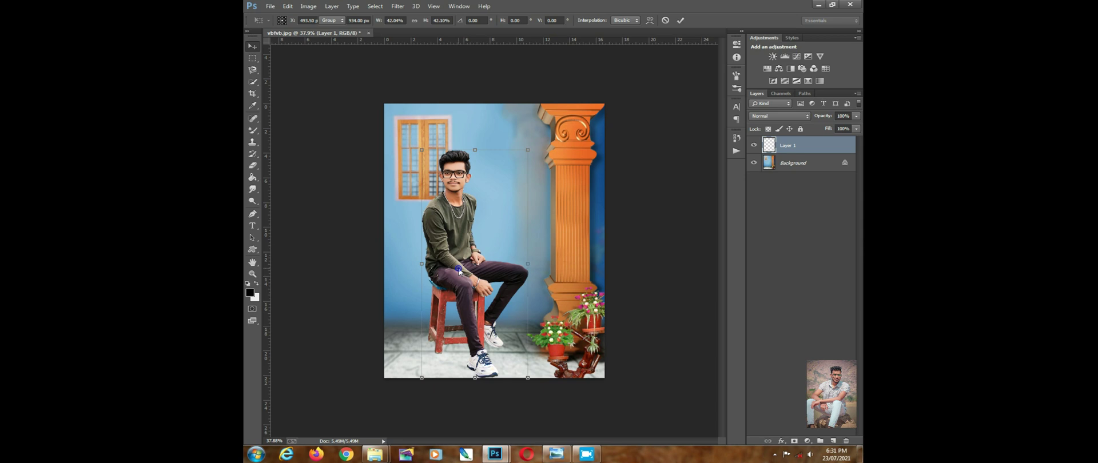
Step: Shrink the cutout slightly more and reposition it on the tiled floor between the window and the orange pillar
scroll(474, 273, up, 3)
drag(555, 435, 546, 415)
double_click(519, 252)
drag(446, 244, 454, 260)
Step: Examine the cutout's edges along the shirt, chain, hair and face against the blue backdrop
scroll(455, 260, down, 2)
scroll(456, 241, up, 8)
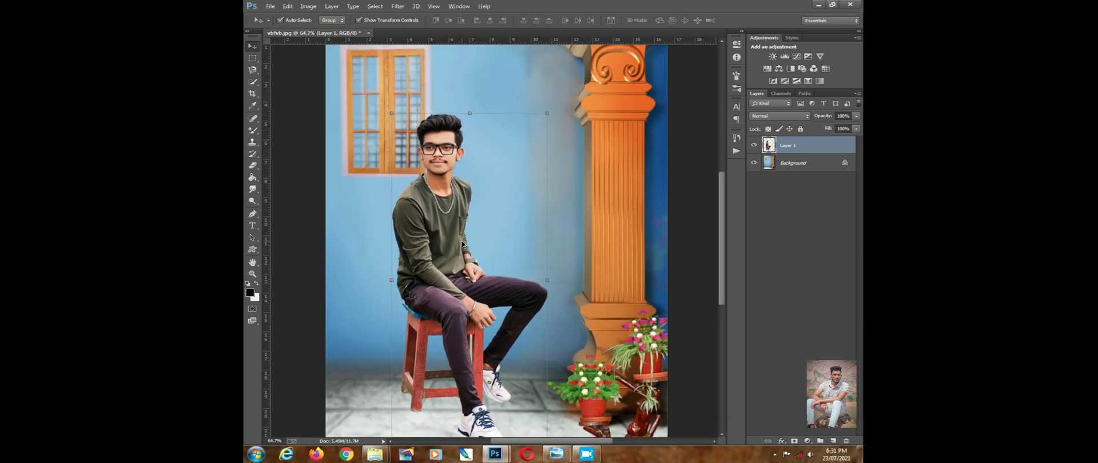
scroll(467, 196, down, 3)
scroll(478, 132, up, 4)
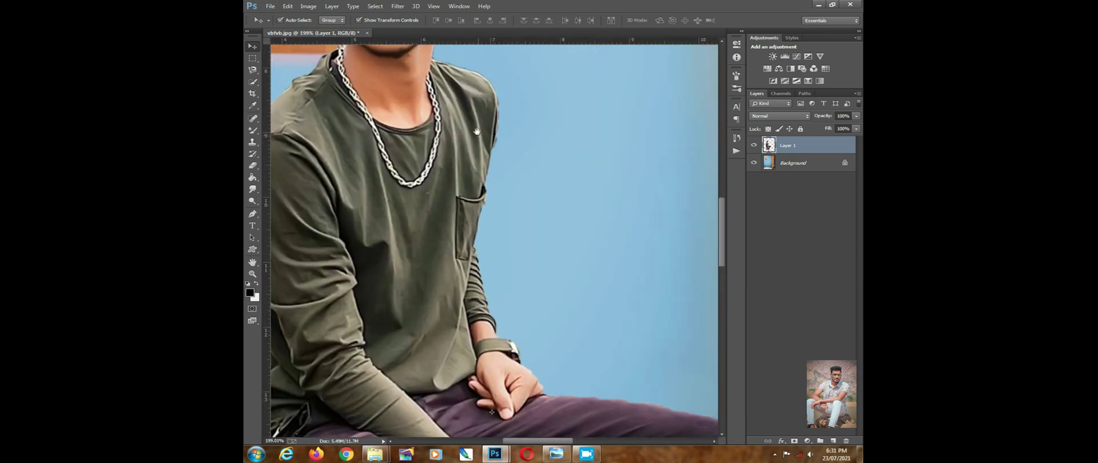
drag(495, 137, 543, 295)
drag(517, 188, 517, 277)
scroll(521, 265, up, 1)
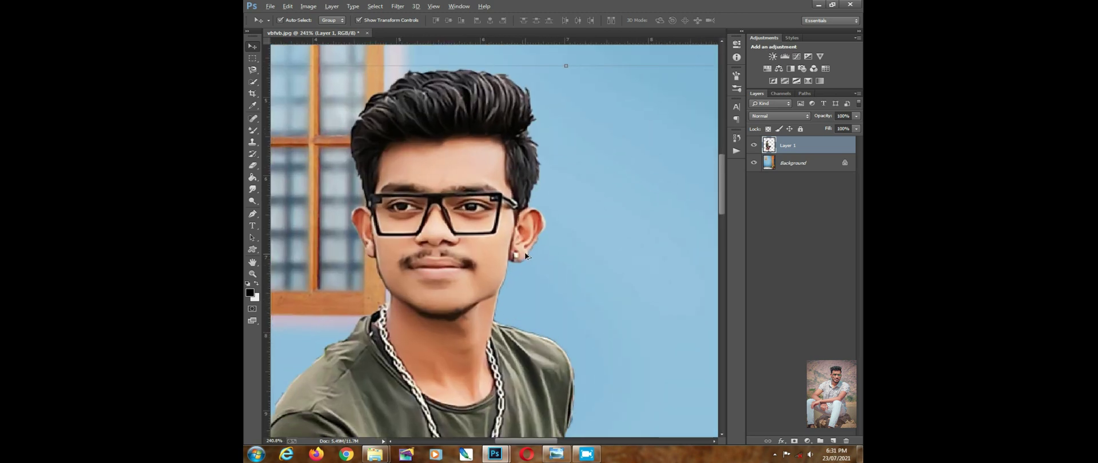
Step: Set up the Smudge tool with a textured brush tip reduced to a small size for the hair edges
click(253, 188)
right_click(406, 139)
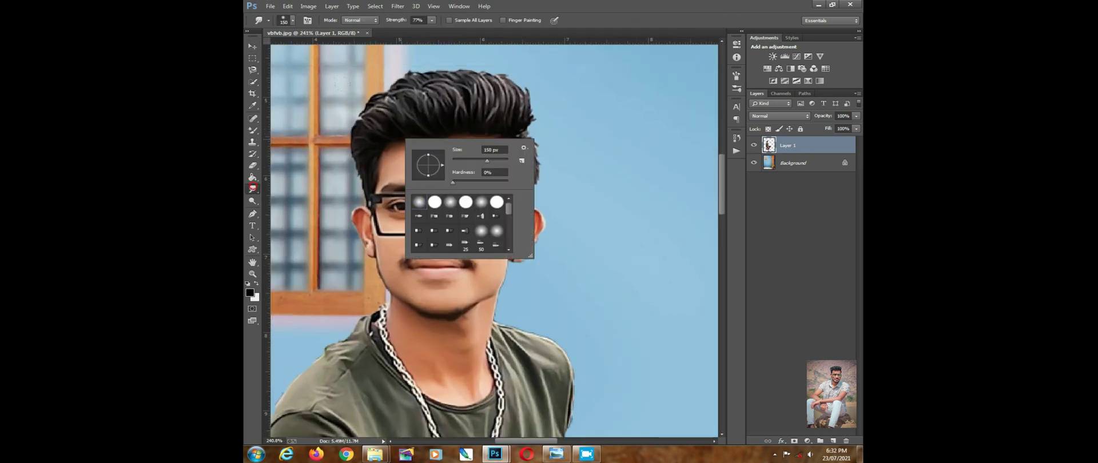
scroll(456, 227, down, 5)
click(435, 220)
click(519, 81)
scroll(522, 80, up, 2)
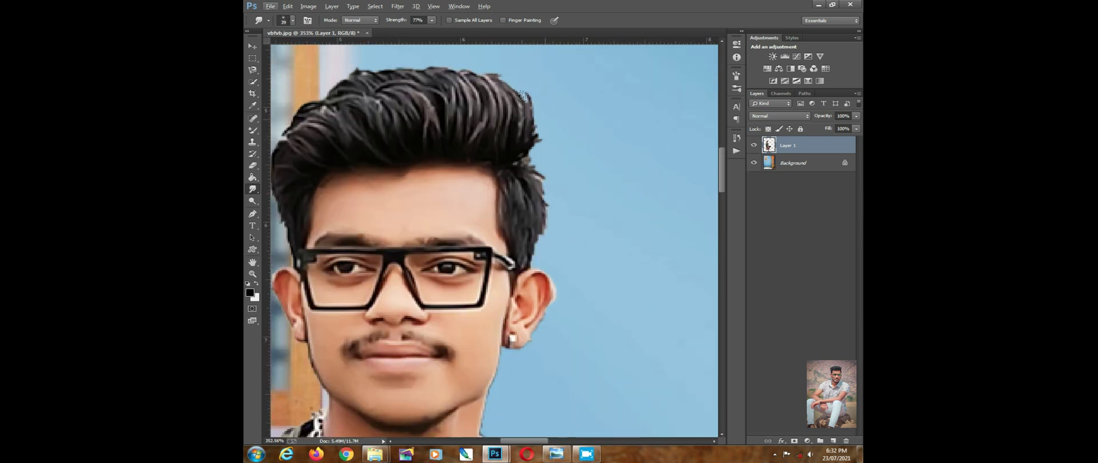
key(bracketleft)
key(bracketleft)
key(bracketleft)
key(bracketleft)
key(bracketleft)
key(bracketleft)
Step: Smudge the outer hair edge outward at 48% strength along the crown and sides so it blends with the backdrop
drag(524, 106, 515, 84)
key(bracketright)
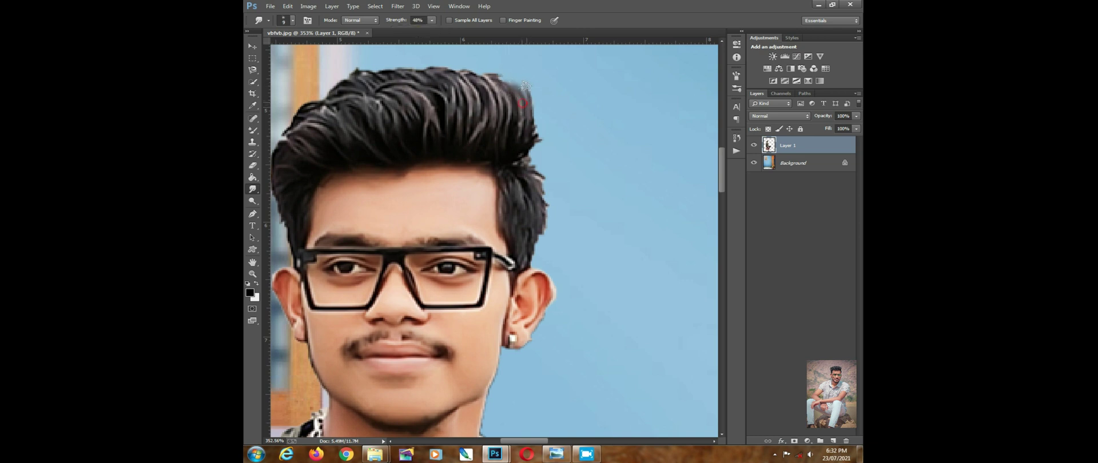
key(bracketright)
mouse_move(515, 96)
mouse_down()
mouse_move(487, 76)
mouse_move(465, 80)
mouse_move(485, 68)
mouse_up()
mouse_move(531, 145)
mouse_down()
mouse_move(539, 90)
mouse_move(523, 116)
mouse_move(522, 137)
mouse_move(547, 102)
mouse_move(533, 129)
mouse_move(519, 87)
mouse_move(489, 53)
mouse_up()
mouse_move(454, 85)
mouse_down()
mouse_move(388, 59)
mouse_move(392, 69)
mouse_move(349, 70)
mouse_move(367, 76)
mouse_move(325, 75)
mouse_move(347, 84)
mouse_move(318, 86)
mouse_move(331, 95)
mouse_move(308, 93)
mouse_move(481, 112)
mouse_move(465, 113)
mouse_move(474, 100)
mouse_move(436, 97)
mouse_move(487, 95)
mouse_move(464, 94)
mouse_move(497, 84)
mouse_move(486, 74)
mouse_move(464, 116)
mouse_move(437, 112)
mouse_move(451, 116)
mouse_move(451, 101)
mouse_move(429, 132)
mouse_move(440, 140)
mouse_move(428, 140)
mouse_move(439, 118)
mouse_move(425, 168)
mouse_move(534, 102)
mouse_move(537, 169)
mouse_up()
click(326, 101)
drag(620, 148, 373, 178)
mouse_move(531, 129)
mouse_down()
mouse_move(556, 167)
mouse_move(548, 159)
mouse_move(542, 229)
mouse_move(550, 170)
mouse_move(568, 177)
mouse_move(554, 159)
mouse_up()
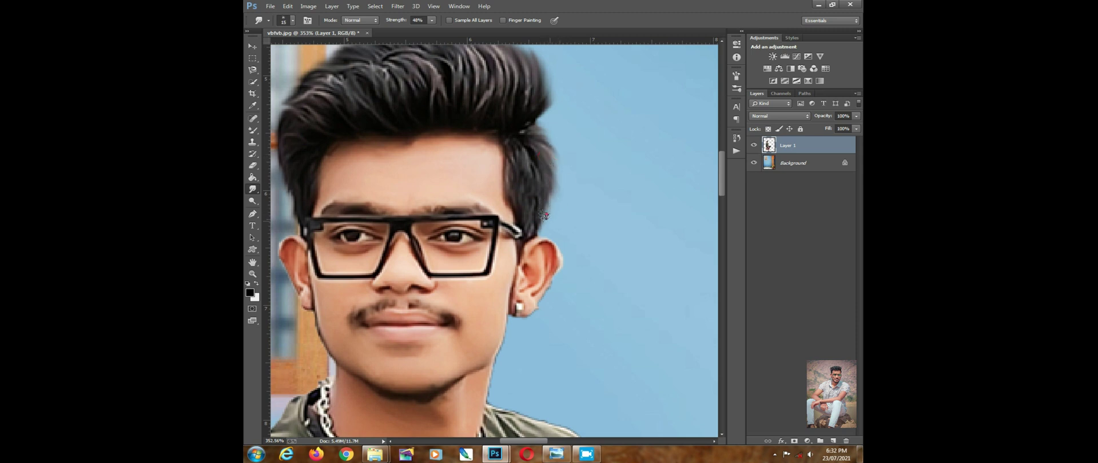
Step: Smudge the top edge of the hair upward to soften the remaining hard outline
scroll(541, 207, down, 5)
scroll(512, 132, up, 4)
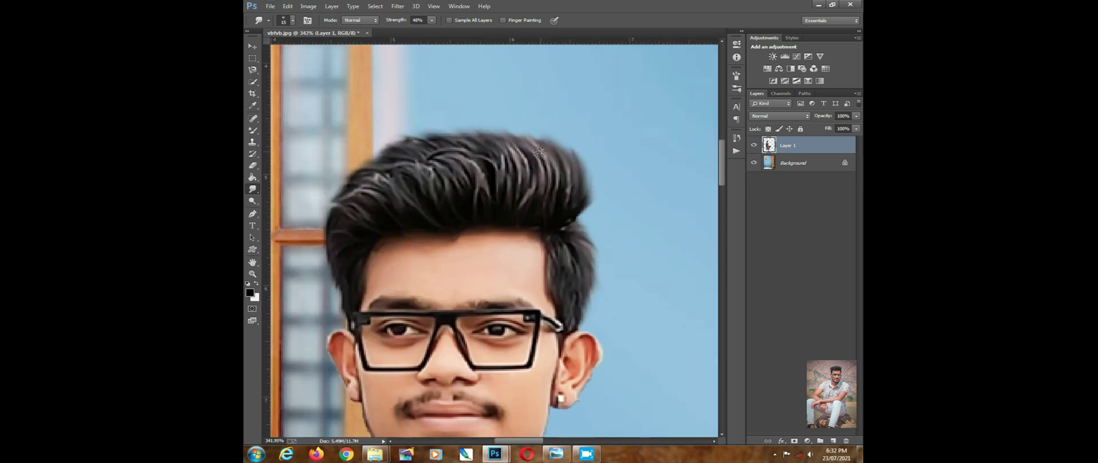
mouse_move(541, 145)
mouse_down()
mouse_move(501, 113)
mouse_move(500, 124)
mouse_move(482, 122)
mouse_up()
drag(428, 139, 445, 132)
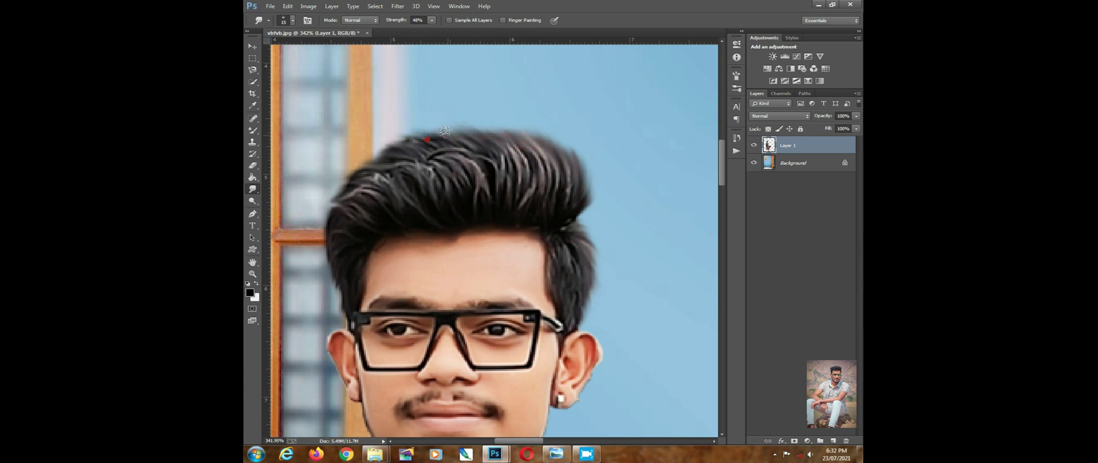
Step: Switch the Smudge tool to a small soft round brush and smooth the outer edge of the ear with the earring
drag(521, 198, 470, 1)
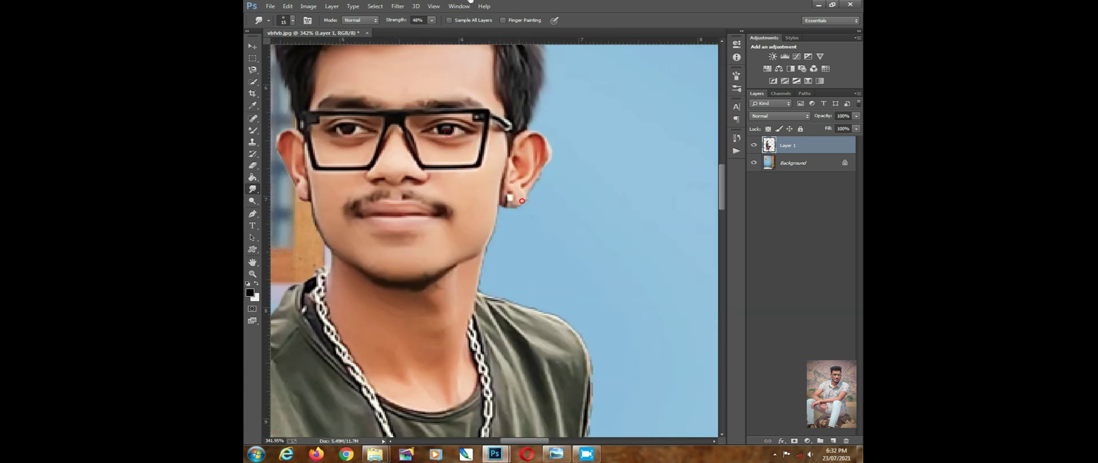
right_click(527, 231)
scroll(552, 309, up, 3)
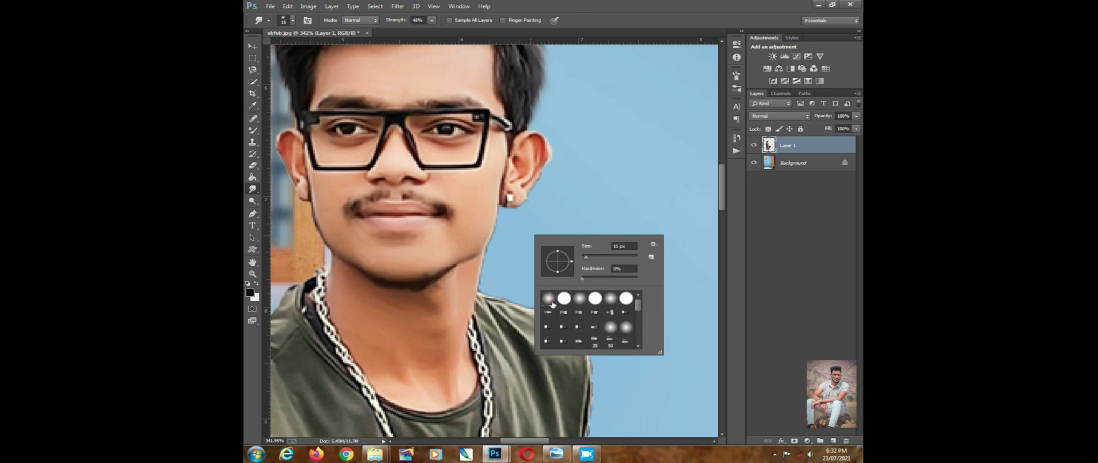
click(515, 232)
scroll(512, 229, up, 1)
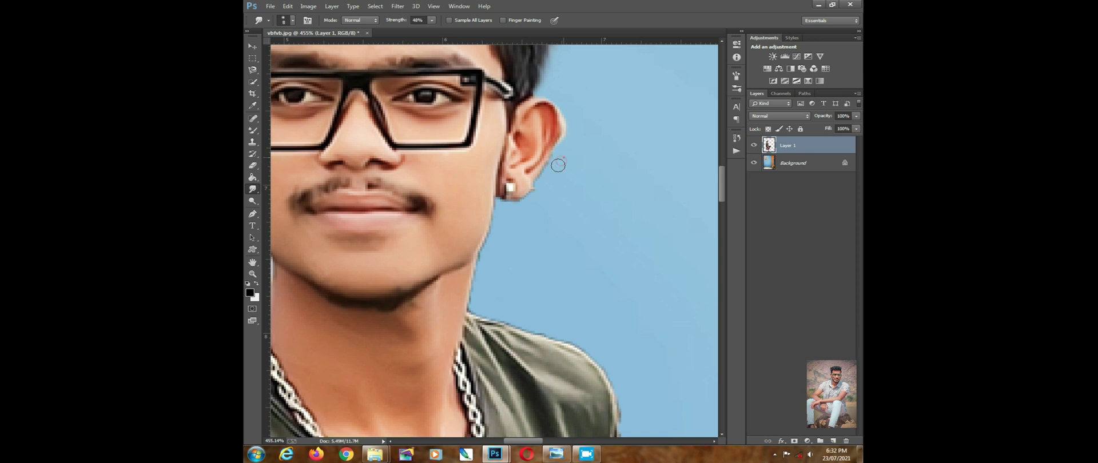
mouse_move(555, 184)
mouse_down()
mouse_move(537, 195)
mouse_move(568, 153)
mouse_move(566, 124)
mouse_up()
Step: Set the smudge strength to 67% and smooth the cheek and jaw edge on the window side of the face
click(432, 20)
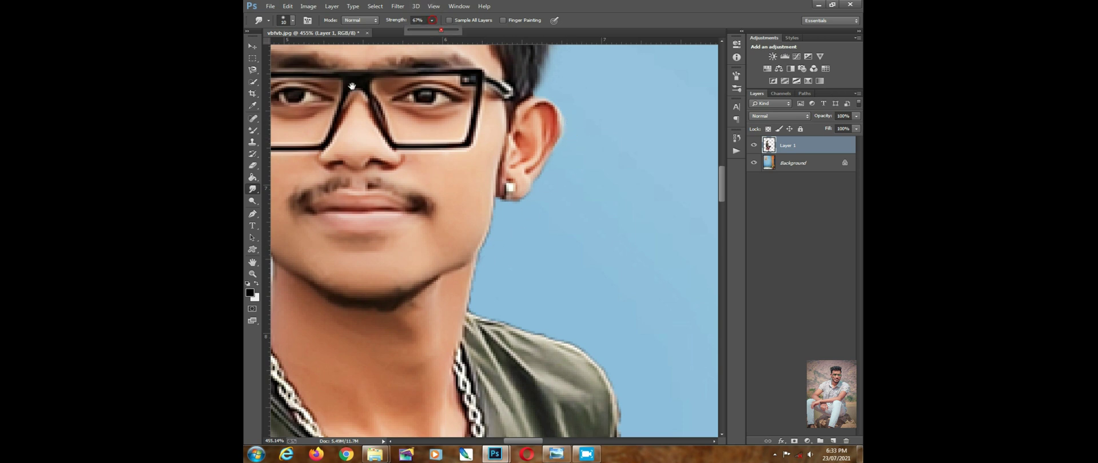
drag(352, 86, 612, 93)
drag(456, 105, 455, 115)
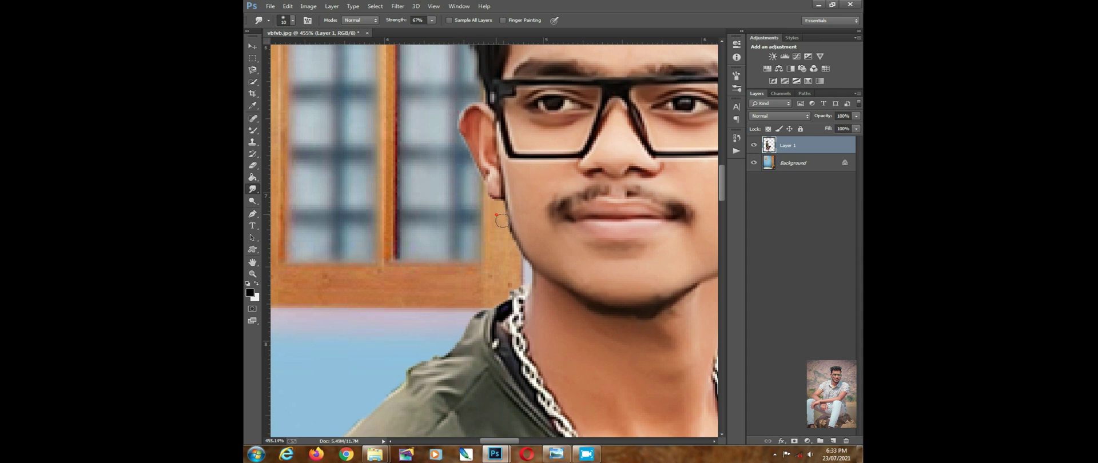
mouse_move(499, 222)
mouse_down()
mouse_move(512, 246)
mouse_move(496, 206)
mouse_move(514, 262)
mouse_up()
scroll(517, 274, down, 4)
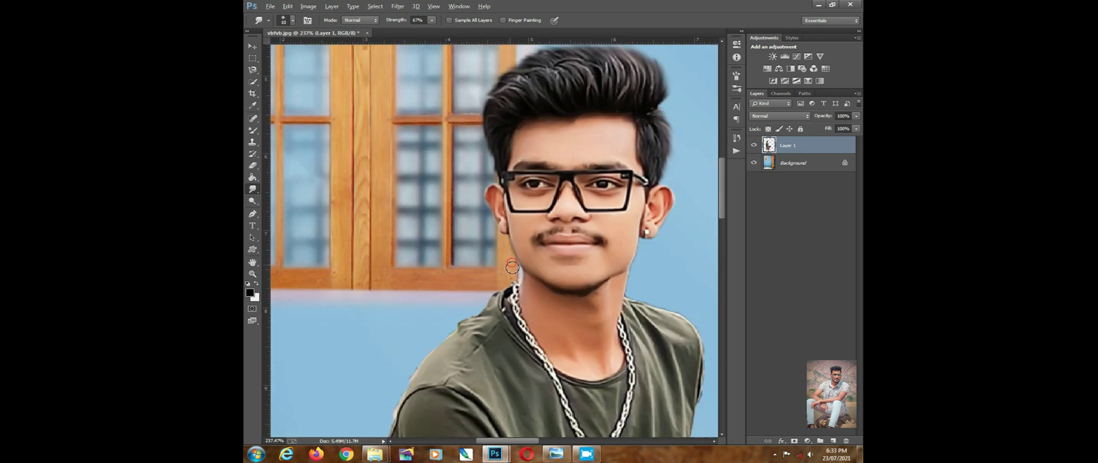
drag(571, 397, 544, 179)
drag(532, 269, 581, 158)
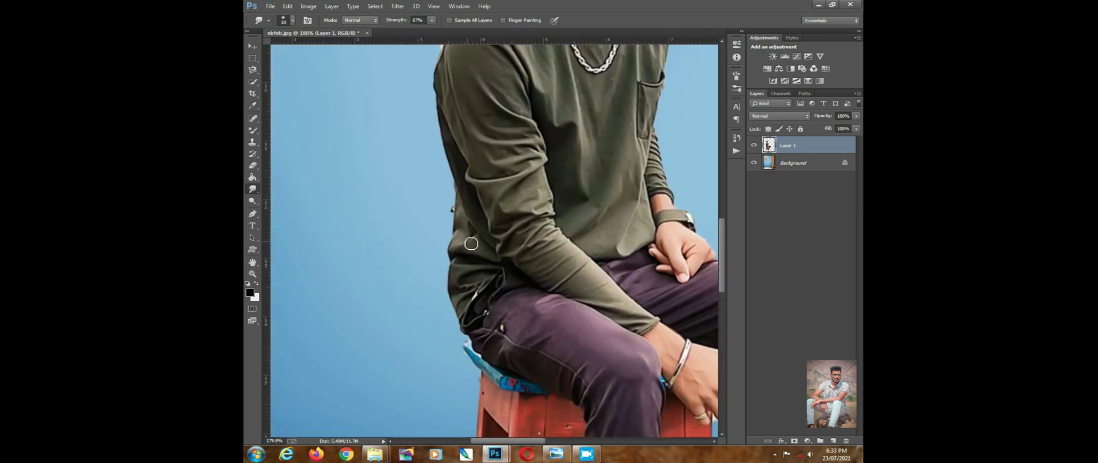
Step: Smudge the back edge of the green shirt near the elbow to smooth its outline against the wall
scroll(469, 235, up, 4)
drag(439, 164, 433, 179)
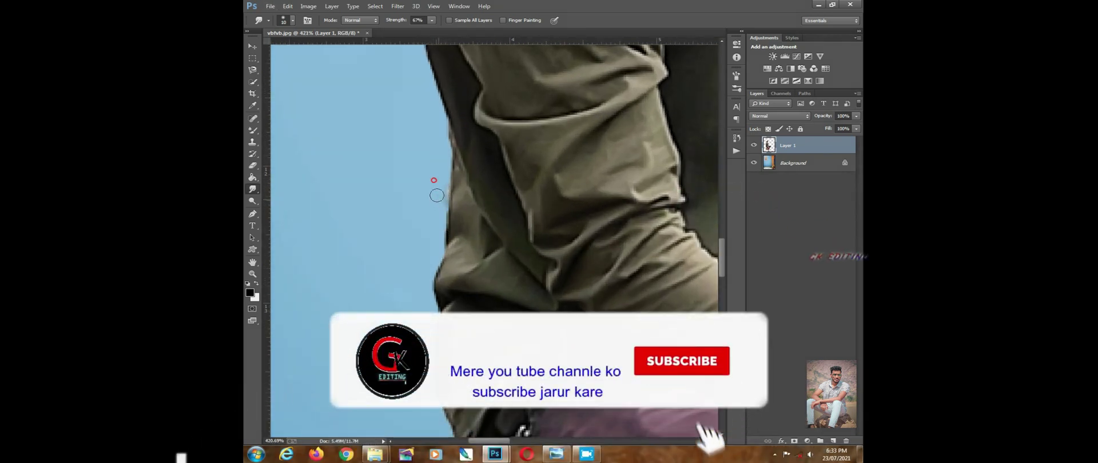
scroll(433, 180, down, 4)
scroll(487, 314, down, 3)
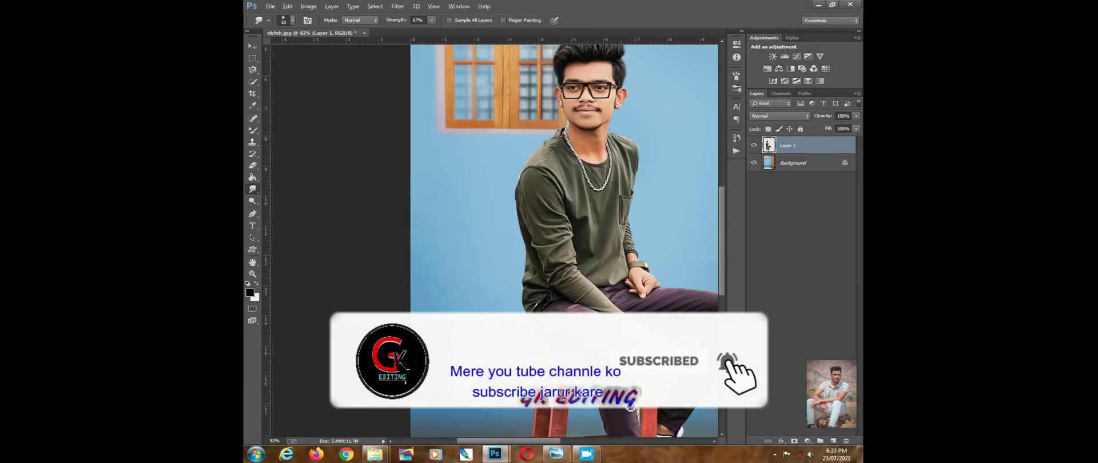
Step: Select the pale strip between the trouser leg and the red stool leg with the Magic Wand, delete it and deselect
scroll(487, 313, up, 6)
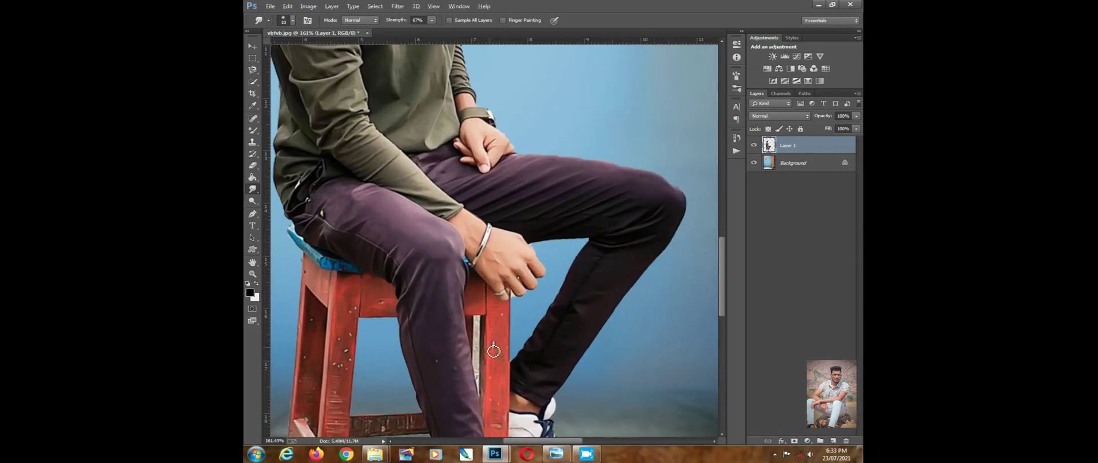
click(252, 83)
click(289, 93)
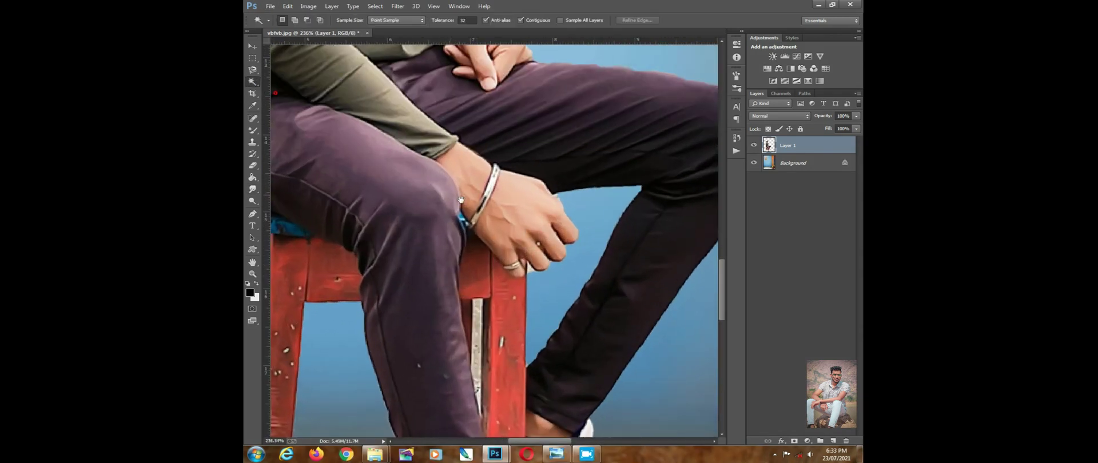
drag(468, 277, 466, 196)
click(478, 246)
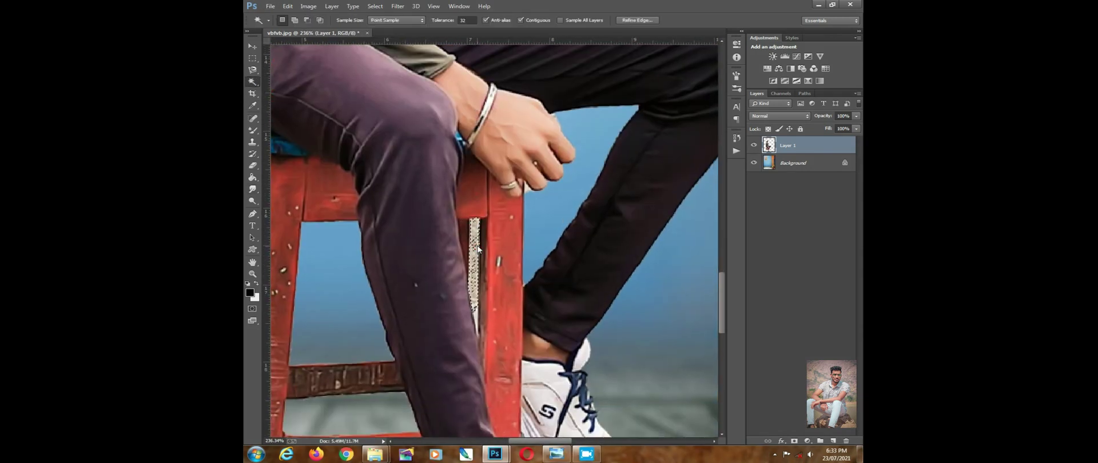
key(Delete)
key(ctrl+d)
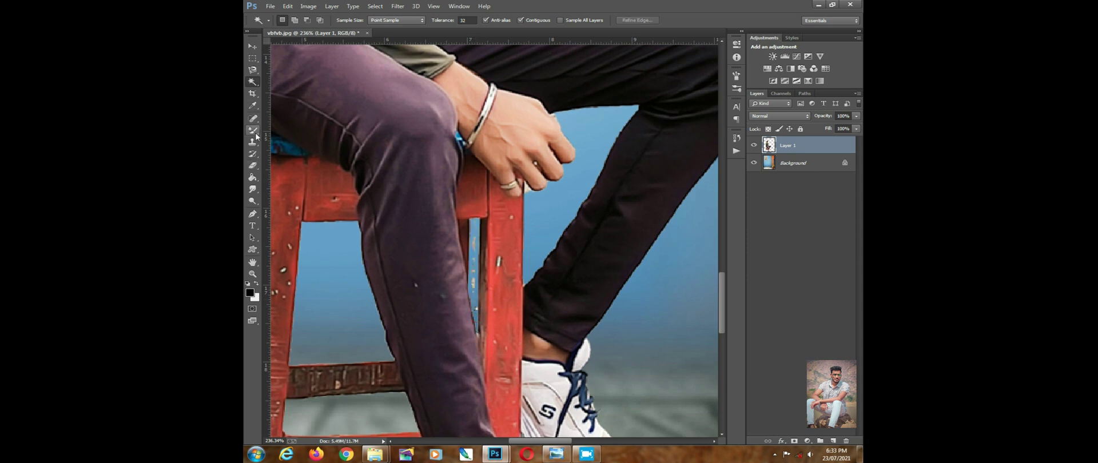
Step: Erase the leftover pale fragments in the narrow gap beside the stool leg with a small Eraser brush
click(252, 166)
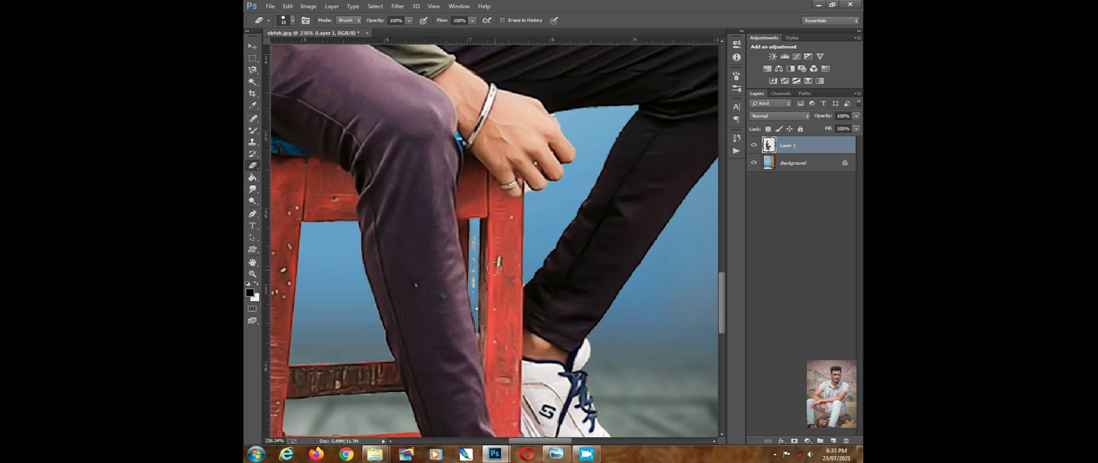
drag(479, 227, 482, 312)
key(bracketleft)
key(bracketleft)
key(bracketright)
key(bracketright)
click(253, 47)
scroll(441, 194, down, 6)
scroll(441, 204, up, 3)
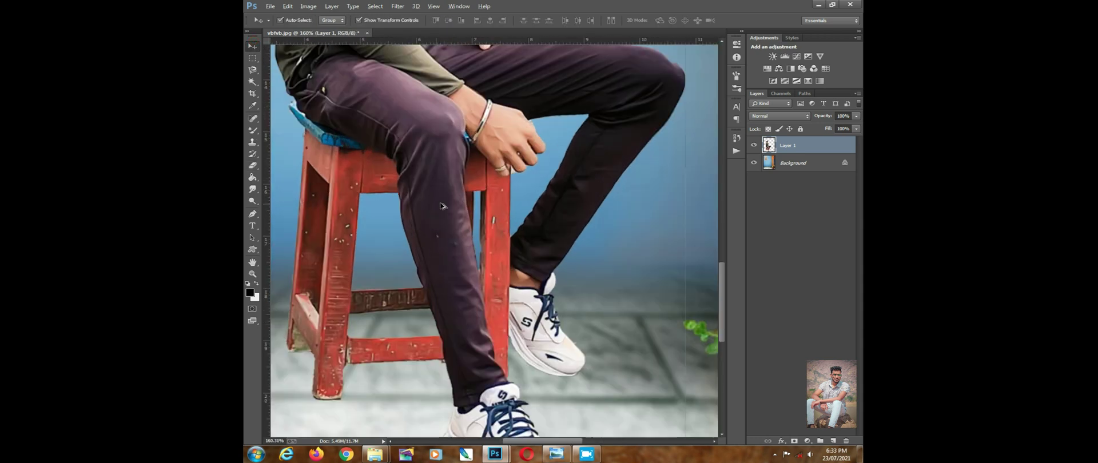
Step: Erase the white remnant under the fingers next to the top of the stool leg
scroll(442, 205, up, 4)
key(e)
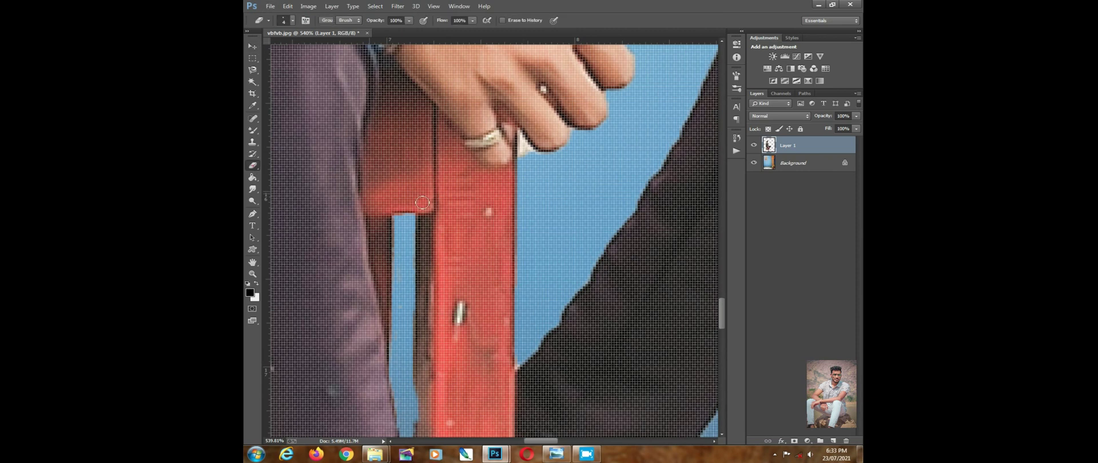
scroll(527, 171, down, 1)
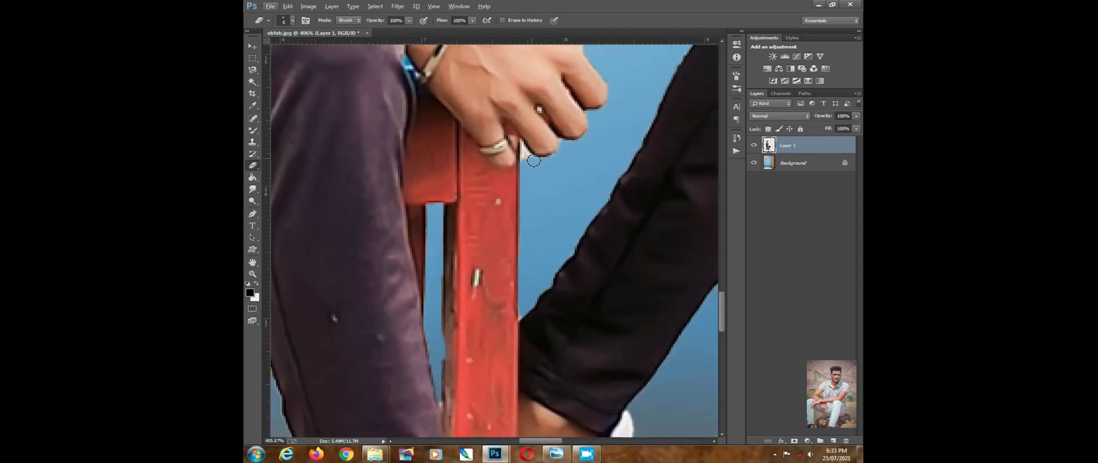
mouse_move(532, 157)
mouse_down()
mouse_move(524, 152)
mouse_move(529, 174)
mouse_up()
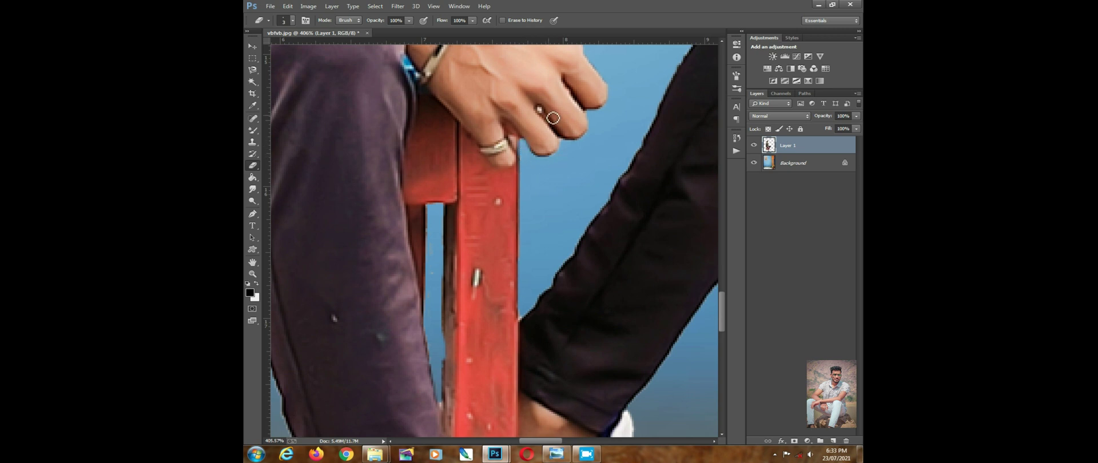
scroll(549, 120, down, 6)
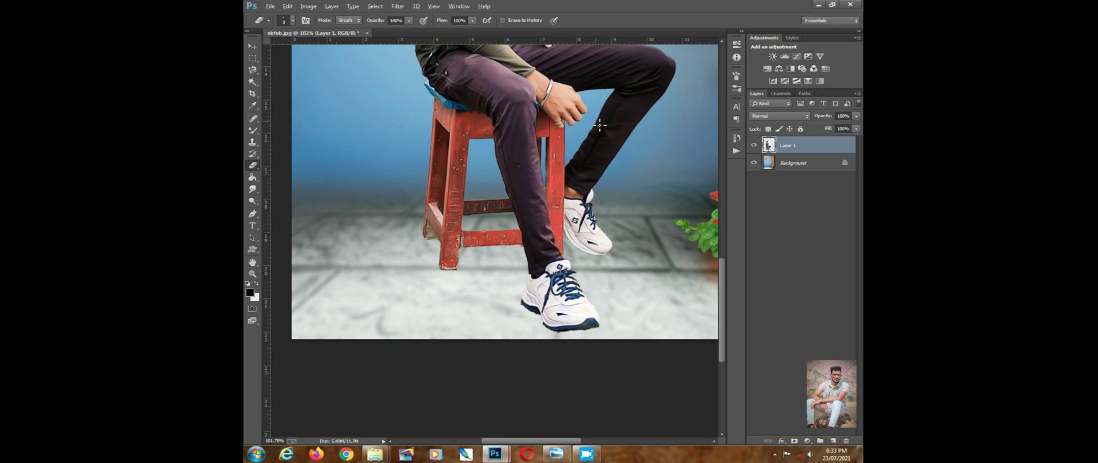
scroll(469, 393, up, 4)
click(252, 49)
scroll(479, 112, down, 3)
scroll(479, 109, down, 1)
scroll(469, 163, up, 1)
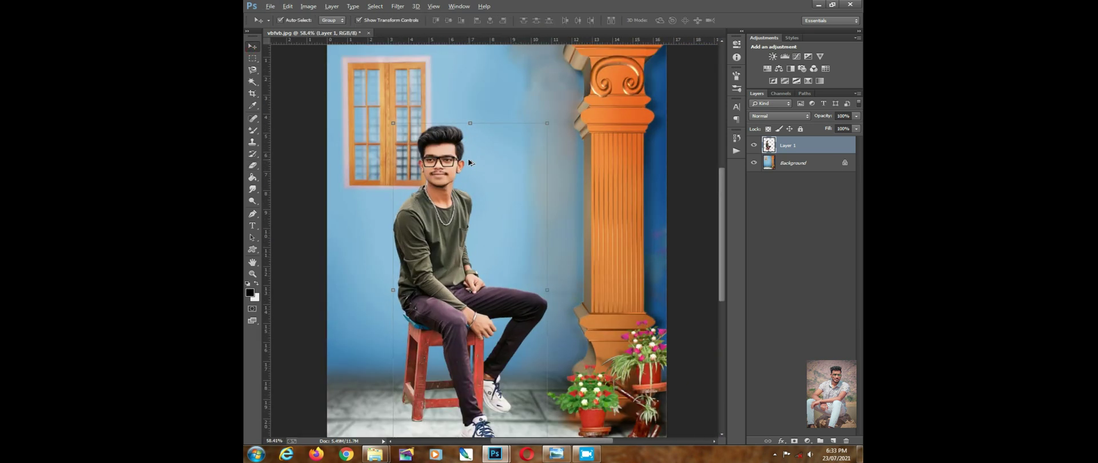
scroll(516, 306, down, 2)
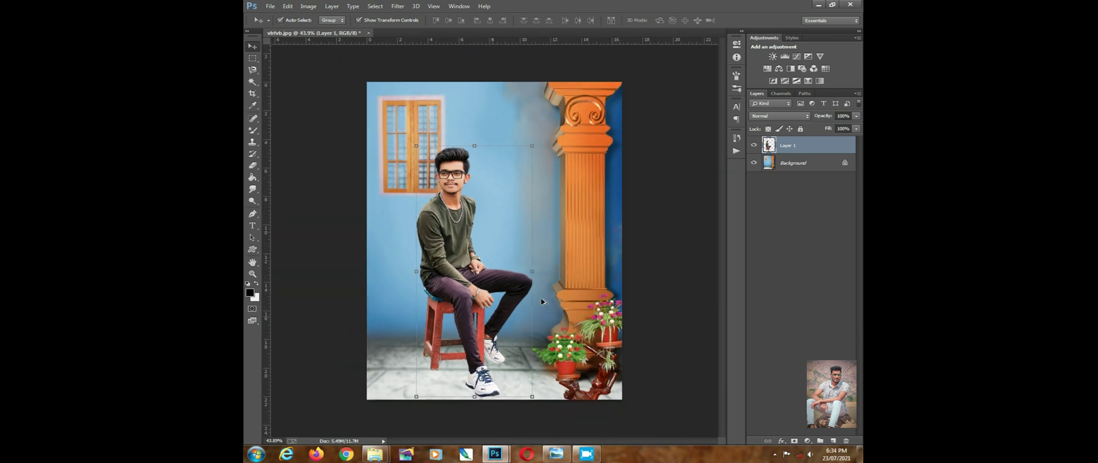
Step: Apply Hue/Saturation to the Background layer with the hue at -9 and the lightness reduced slightly
click(801, 163)
click(397, 6)
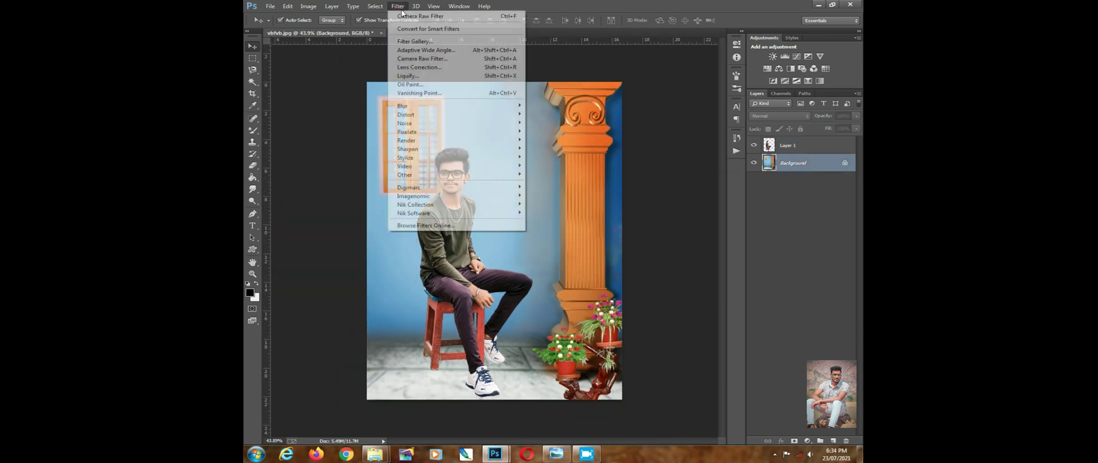
mouse_move(308, 6)
mouse_move(324, 28)
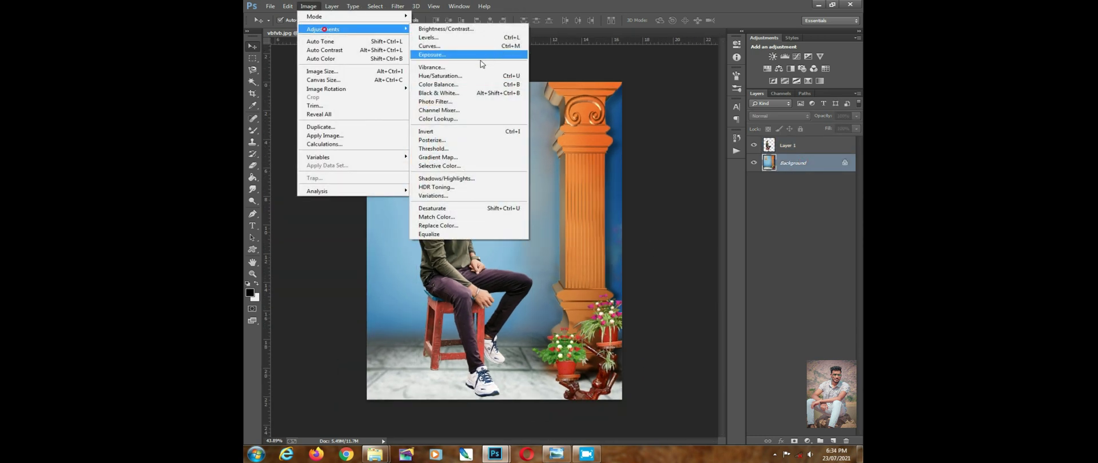
click(463, 77)
drag(449, 241, 761, 242)
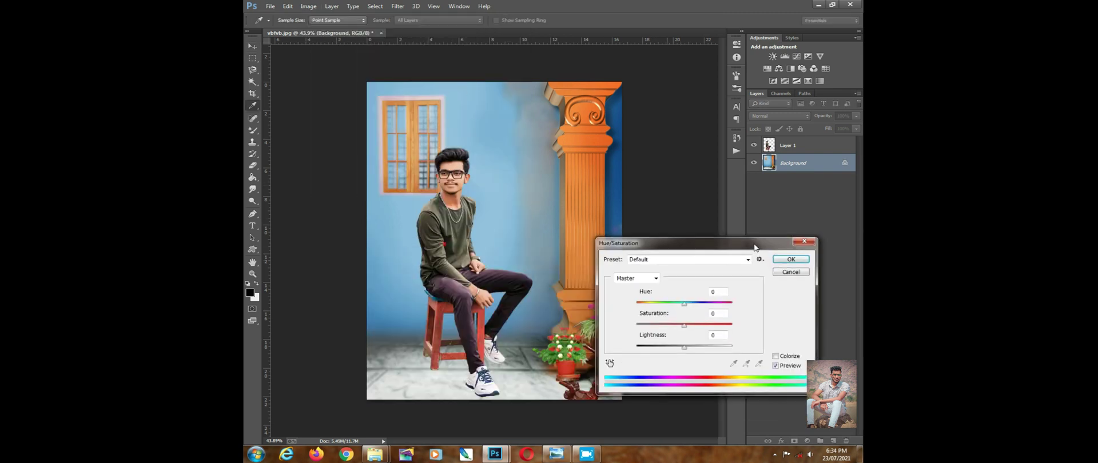
mouse_move(686, 302)
mouse_down()
mouse_move(655, 301)
mouse_move(731, 301)
mouse_move(683, 303)
mouse_up()
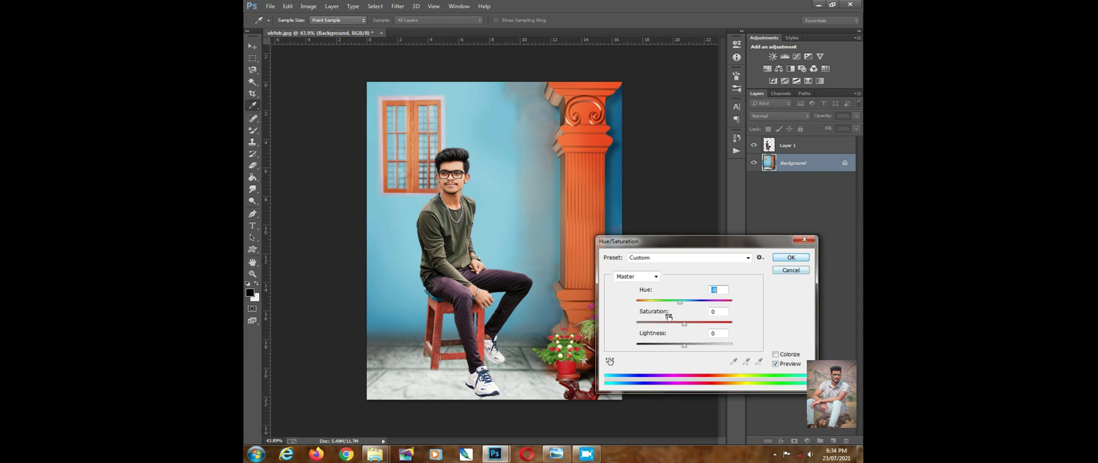
mouse_move(686, 347)
mouse_down()
mouse_move(697, 350)
mouse_move(680, 349)
mouse_up()
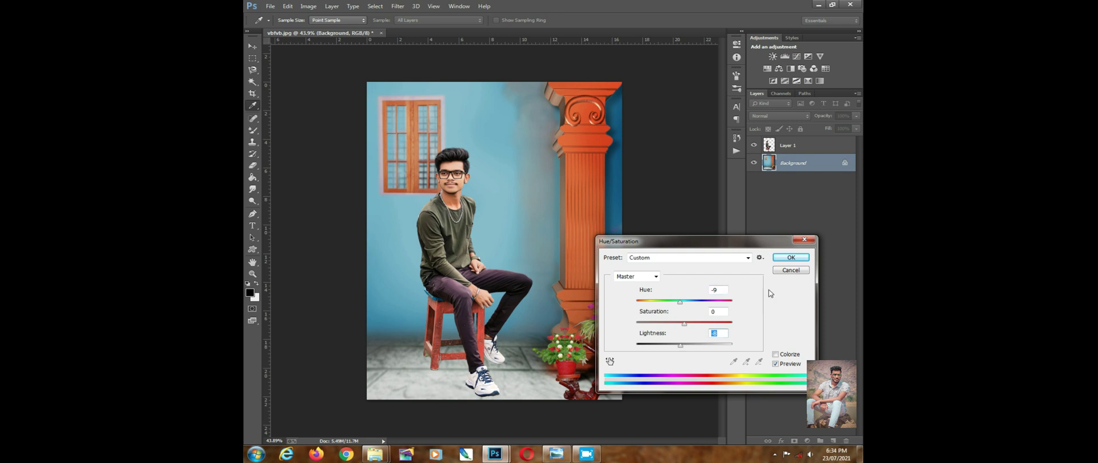
click(790, 257)
key(ctrl+0)
scroll(517, 238, up, 3)
scroll(517, 238, down, 5)
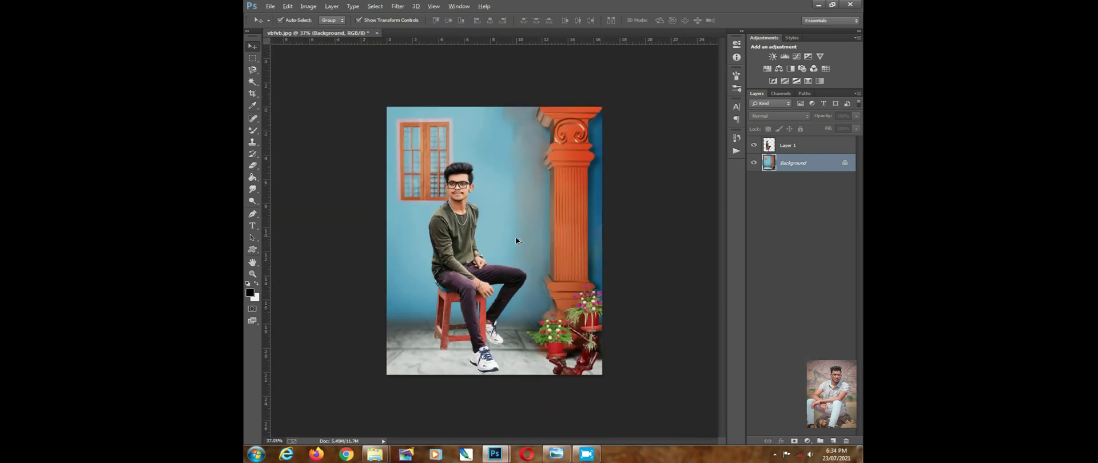
scroll(516, 238, up, 2)
Step: Add a Drop Shadow to the man's layer with a very short distance and a size of 24 px
click(787, 148)
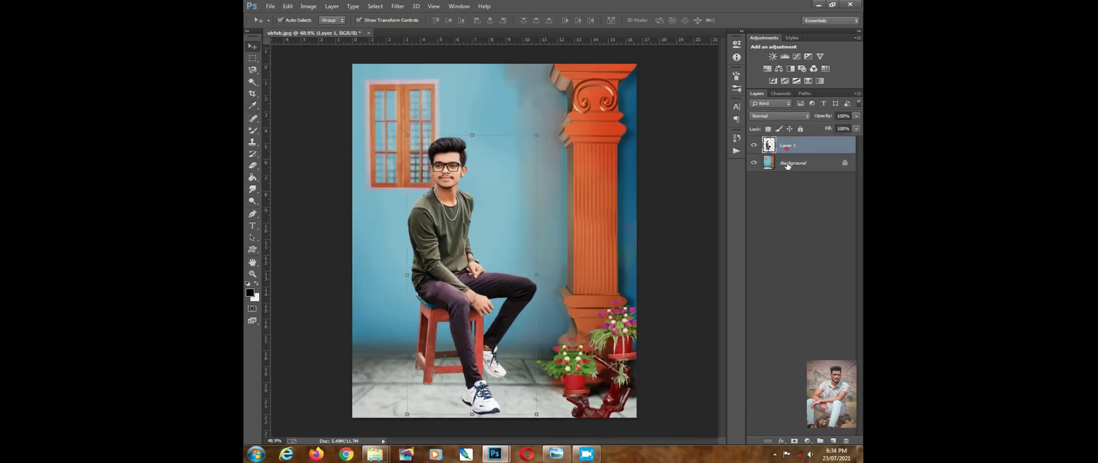
click(308, 6)
mouse_move(334, 33)
click(332, 7)
click(376, 64)
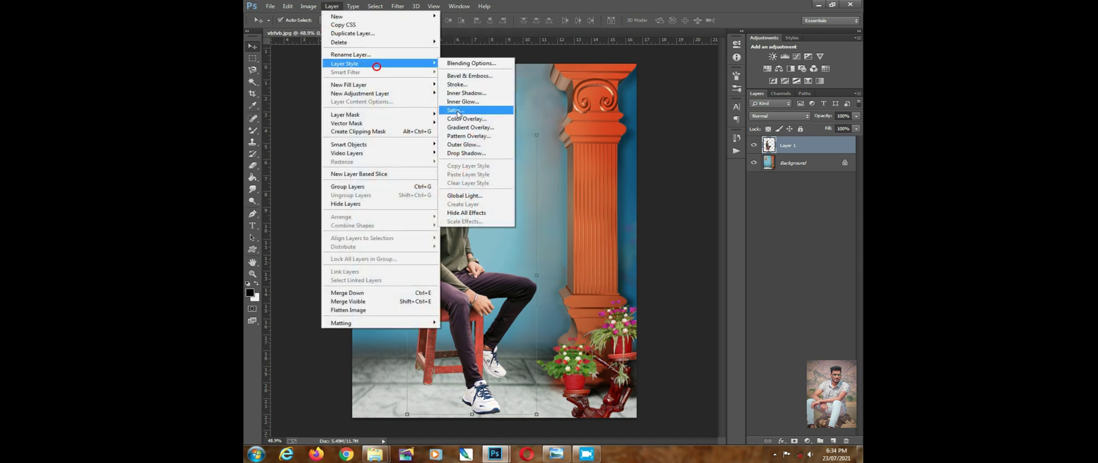
click(473, 153)
drag(654, 95, 771, 106)
drag(712, 174, 713, 183)
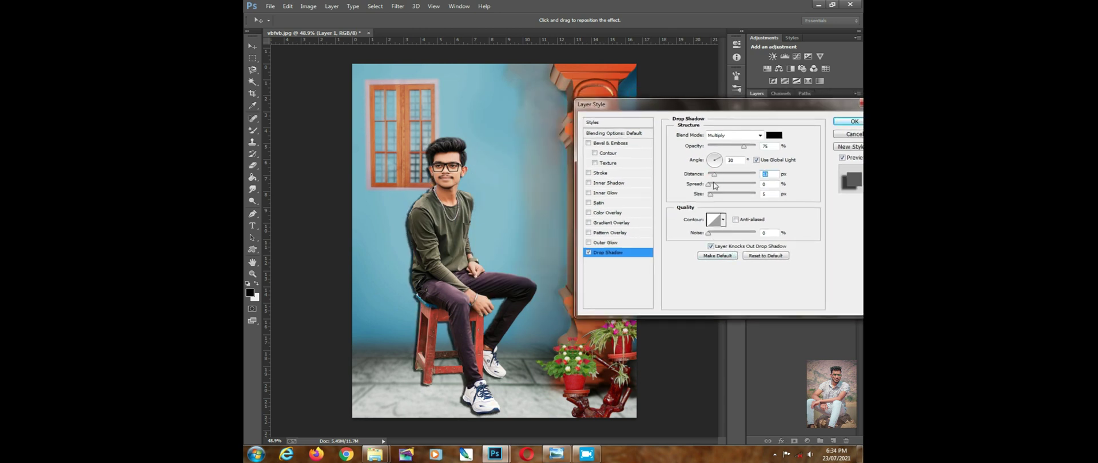
click(709, 184)
drag(719, 195, 711, 176)
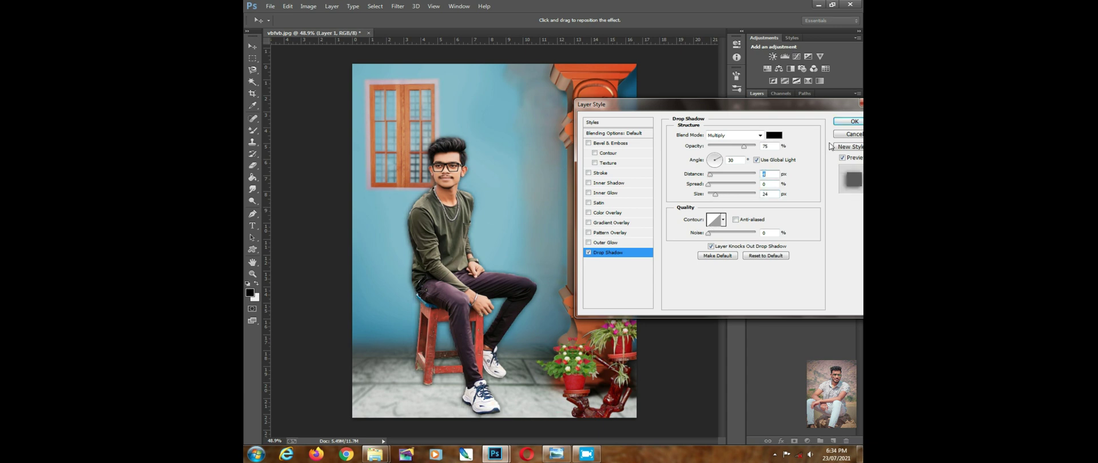
click(847, 122)
scroll(511, 180, up, 3)
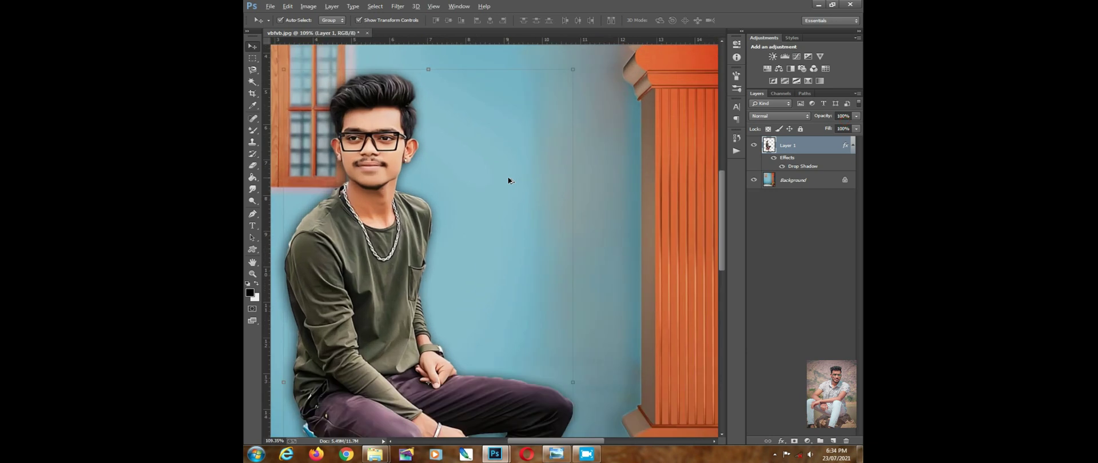
scroll(509, 181, down, 5)
click(580, 387)
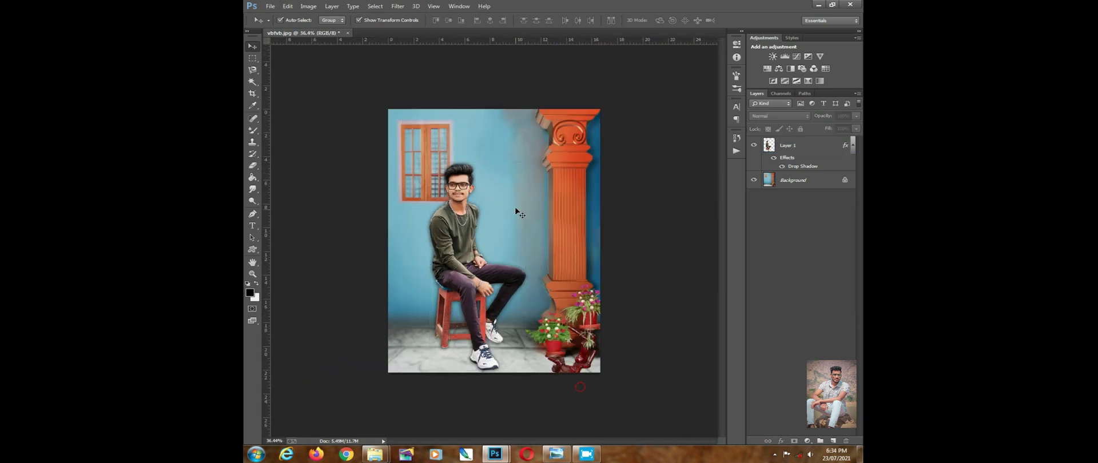
Step: Create a new layer and paint a solid black oval with a soft brush on the wall beside the man's head
scroll(512, 209, up, 2)
click(835, 440)
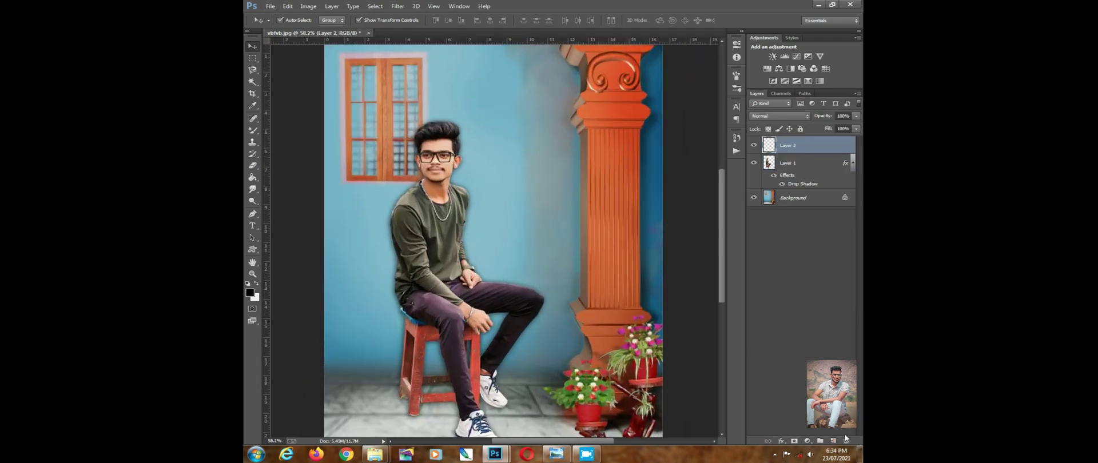
drag(263, 134, 265, 131)
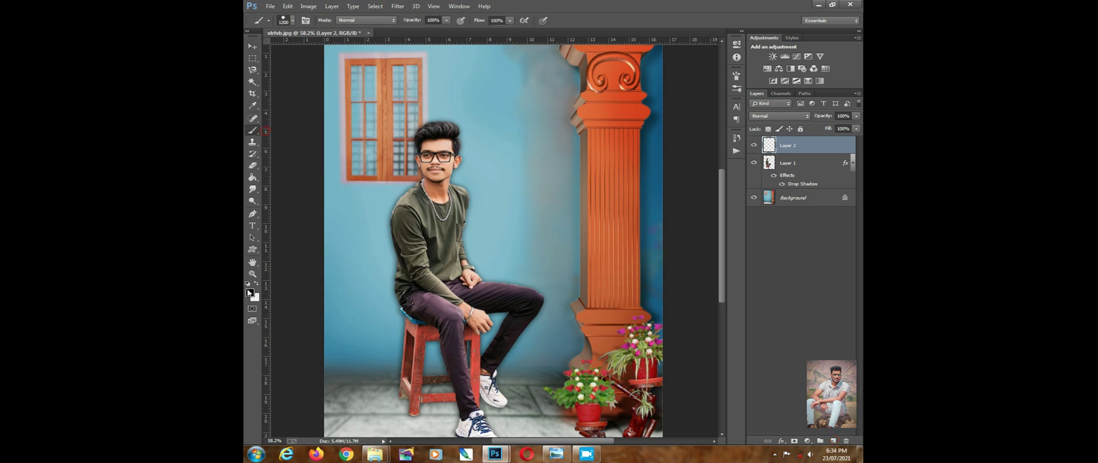
click(493, 194)
key(ctrl+z)
right_click(494, 192)
mouse_move(486, 162)
mouse_down()
mouse_move(509, 170)
mouse_move(487, 151)
mouse_move(512, 156)
mouse_move(473, 153)
mouse_move(502, 152)
mouse_move(499, 177)
mouse_move(508, 147)
mouse_move(472, 149)
mouse_move(493, 166)
mouse_up()
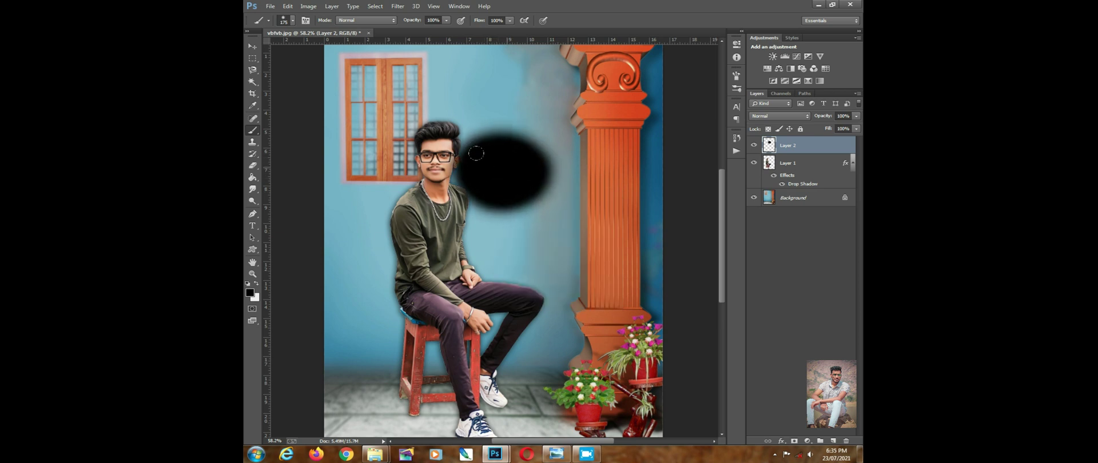
Step: Apply a Box Blur with a radius of 214 pixels to the black oval
click(251, 45)
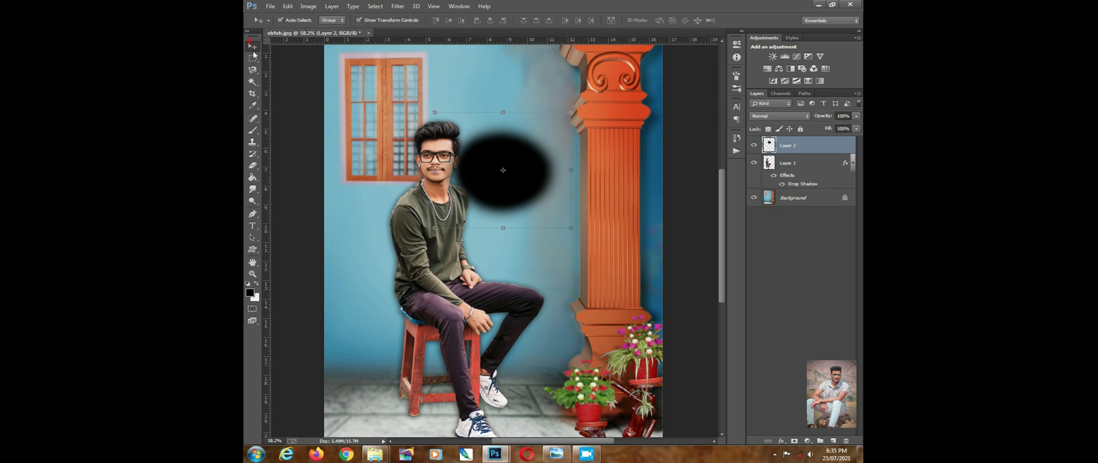
click(397, 6)
mouse_move(504, 108)
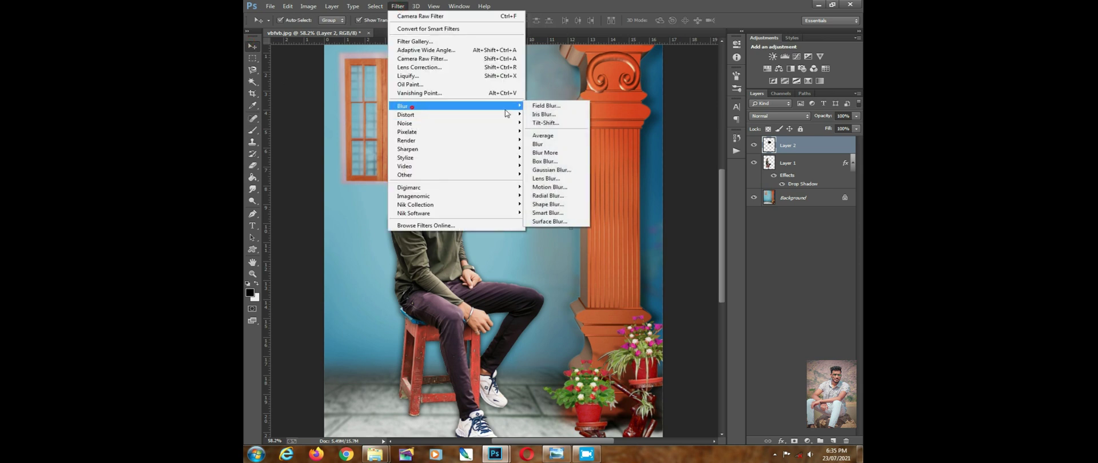
click(546, 161)
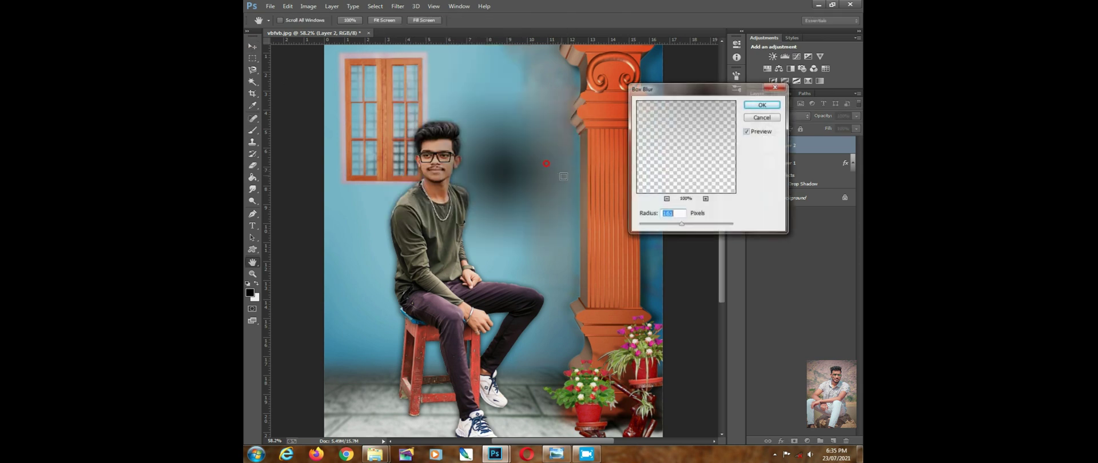
click(690, 224)
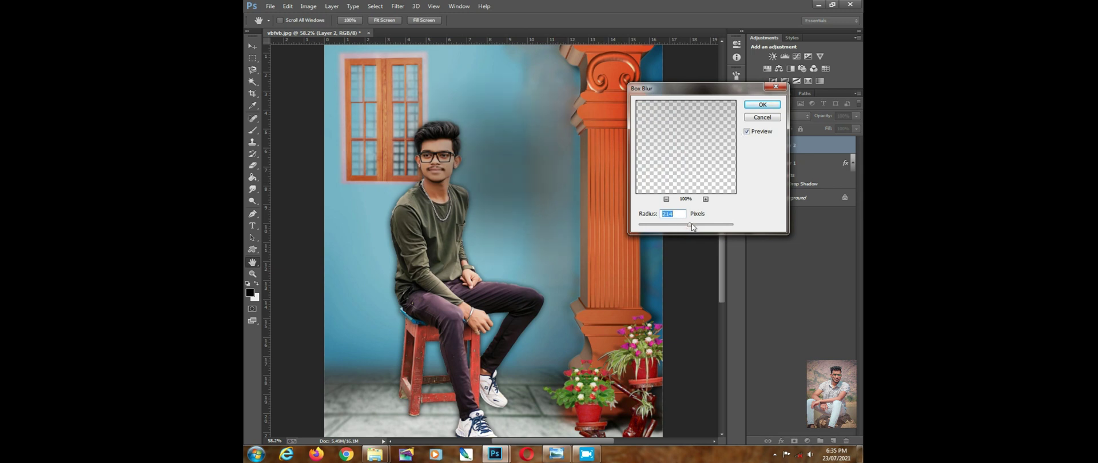
click(762, 105)
Step: Scale the blurred shadow to about 58%, place it on the floor around the stool and move its layer below the man's layer
key(ctrl+t)
drag(618, 72, 521, 155)
drag(504, 194, 492, 373)
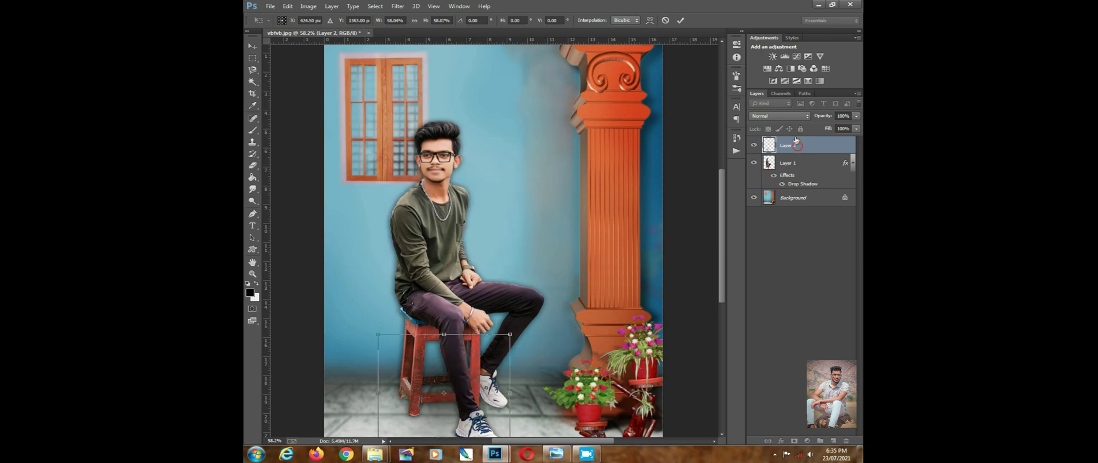
scroll(495, 353, down, 2)
double_click(456, 346)
drag(831, 141, 826, 178)
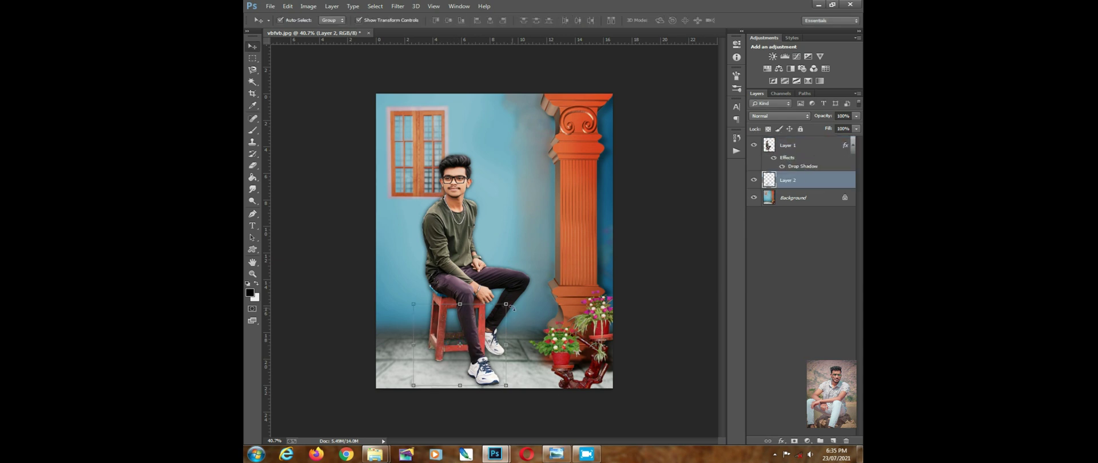
Step: Enlarge the blurred floor shadow to about 13.6 in wide and centre it beneath the stool and feet
drag(506, 304, 578, 272)
key(Return)
drag(527, 330, 495, 371)
key(ctrl+t)
drag(396, 306, 362, 279)
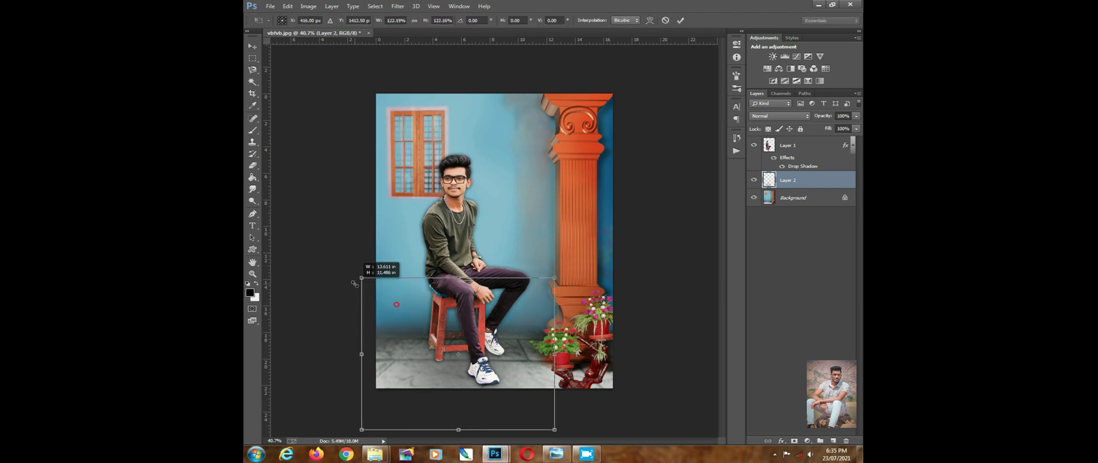
drag(445, 361, 462, 367)
double_click(461, 367)
Step: Flatten the floor shadow to about 99% width and 75% height and centre it around the stool's legs and the shoes
drag(379, 283, 336, 248)
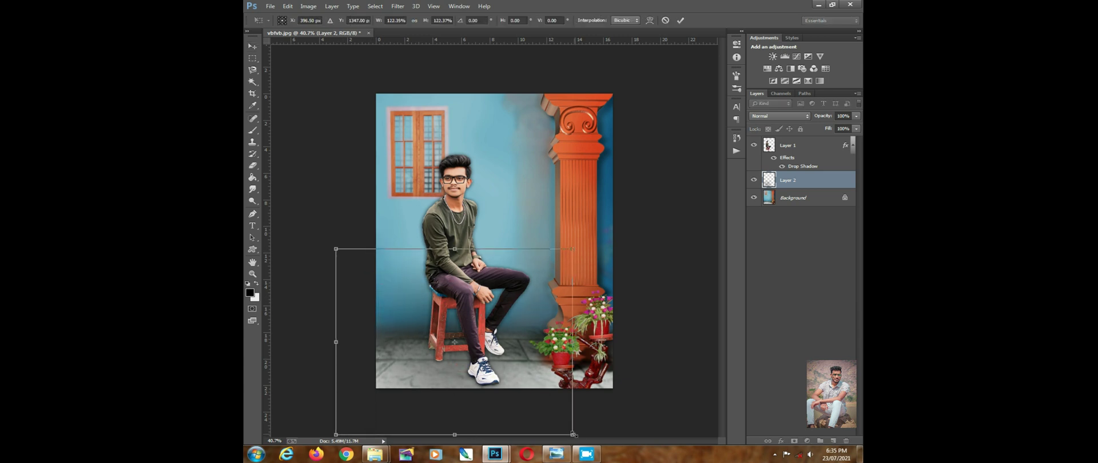
drag(573, 435, 527, 399)
drag(432, 249, 433, 285)
drag(422, 332, 450, 345)
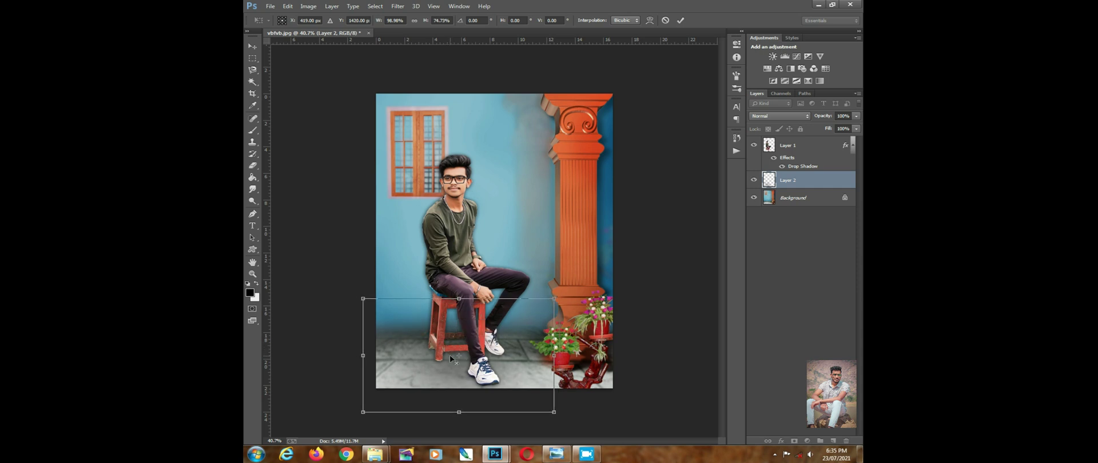
scroll(450, 357, up, 3)
key(Return)
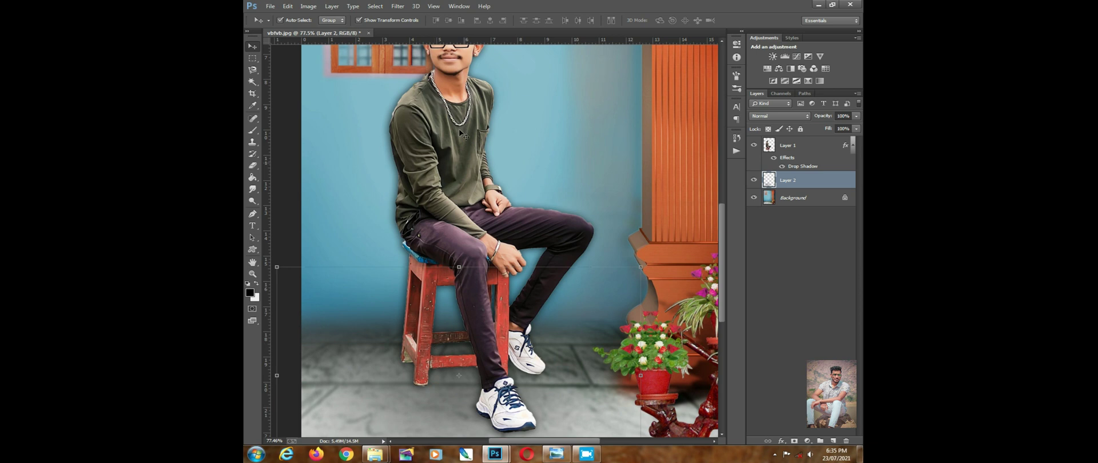
click(397, 6)
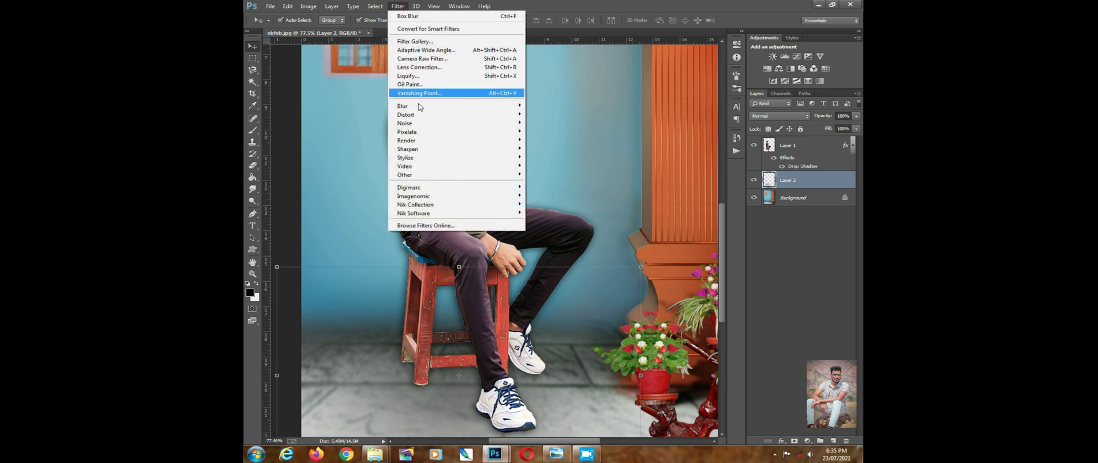
mouse_move(418, 112)
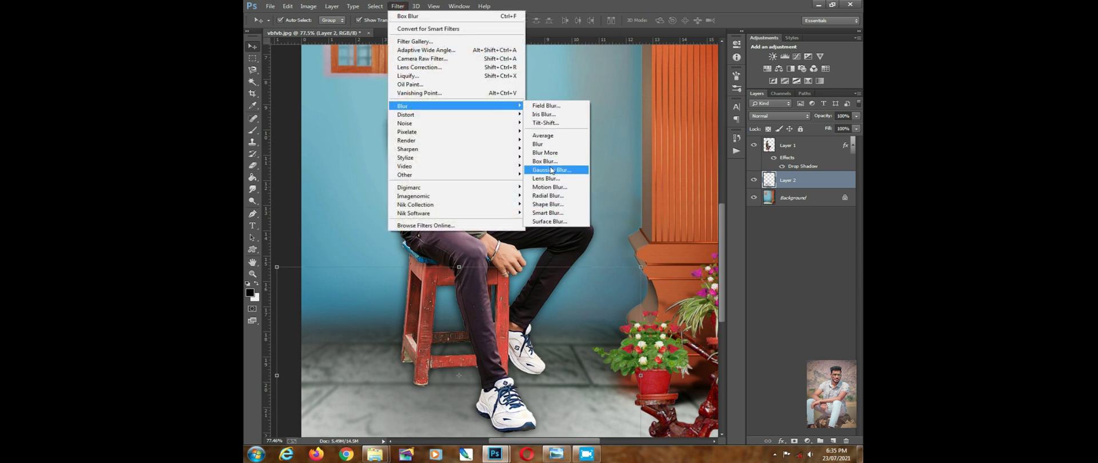
click(548, 162)
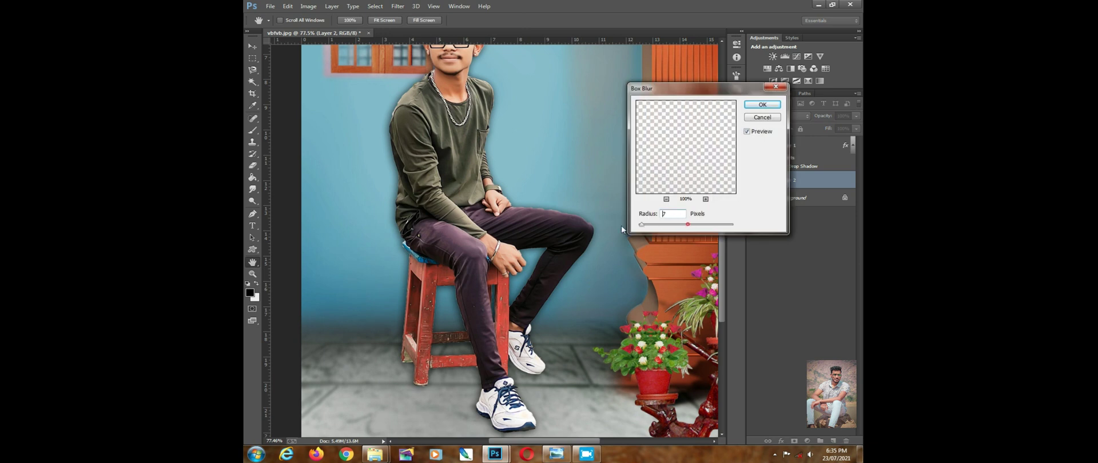
click(638, 226)
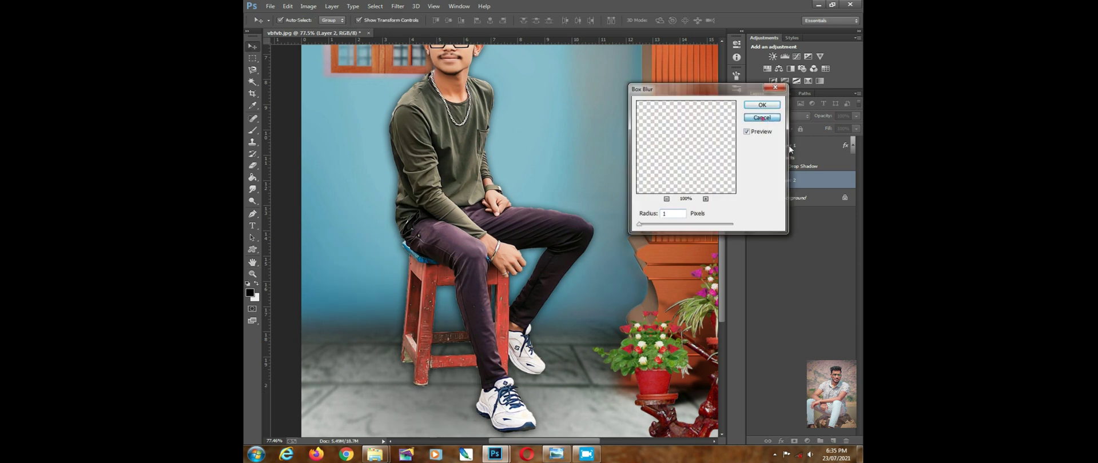
click(763, 117)
click(309, 5)
mouse_move(402, 28)
click(447, 29)
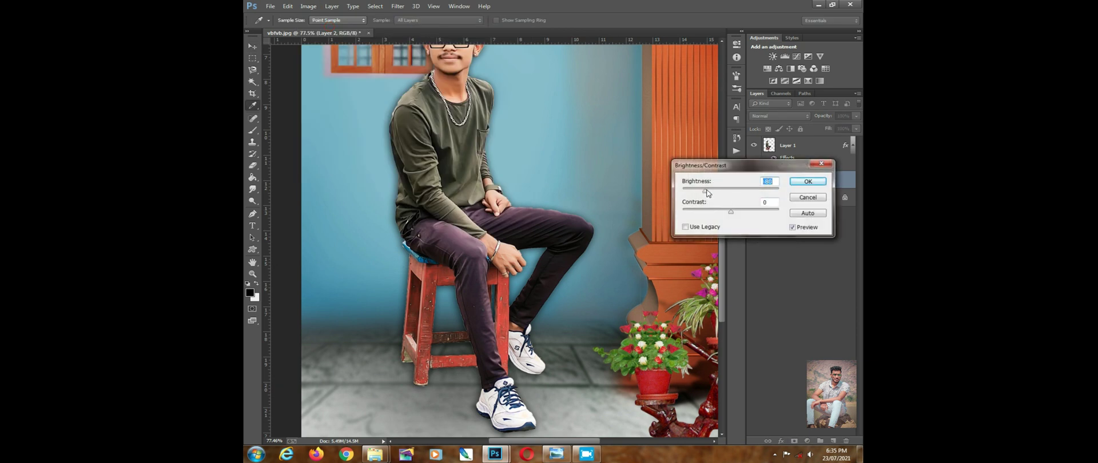
drag(732, 207, 726, 209)
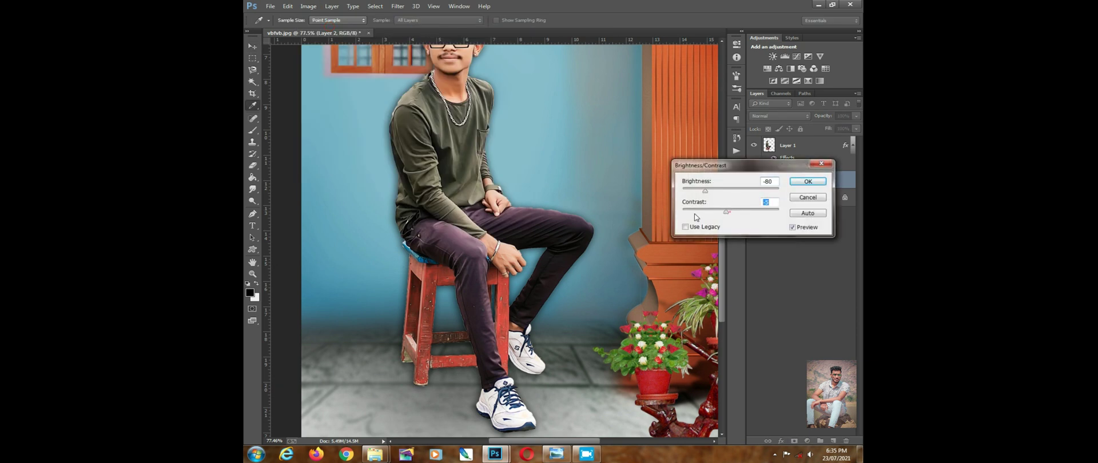
click(806, 199)
Step: Crop the image to a 4:6 ratio, trimming the sides so the full height and the man's shoes stay inside
scroll(595, 291, down, 4)
scroll(672, 194, up, 1)
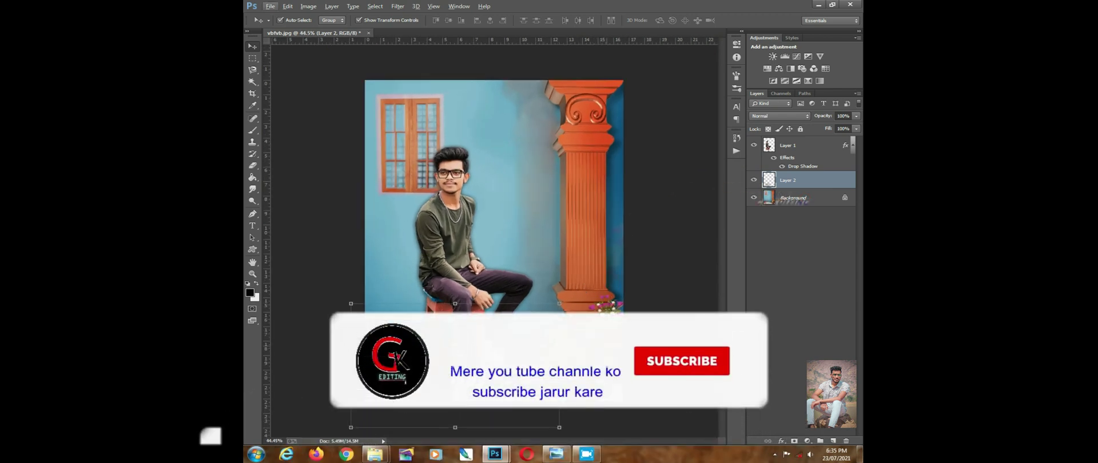
click(754, 260)
scroll(515, 266, up, 3)
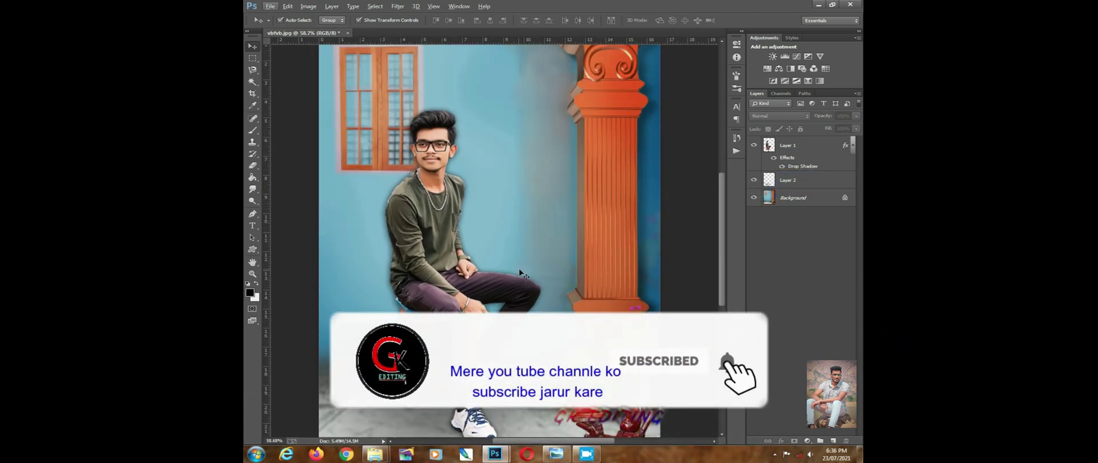
scroll(589, 269, down, 2)
click(252, 93)
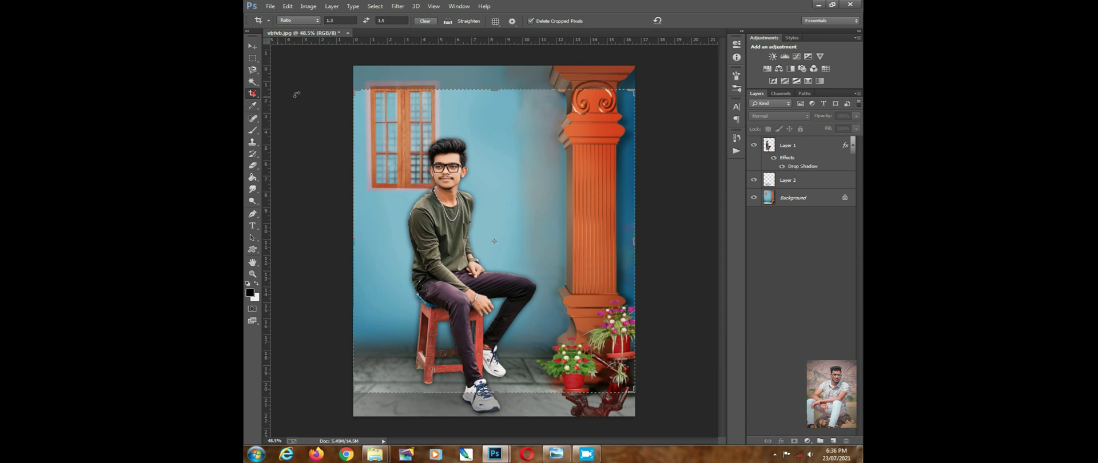
click(328, 20)
text(4)
click(404, 21)
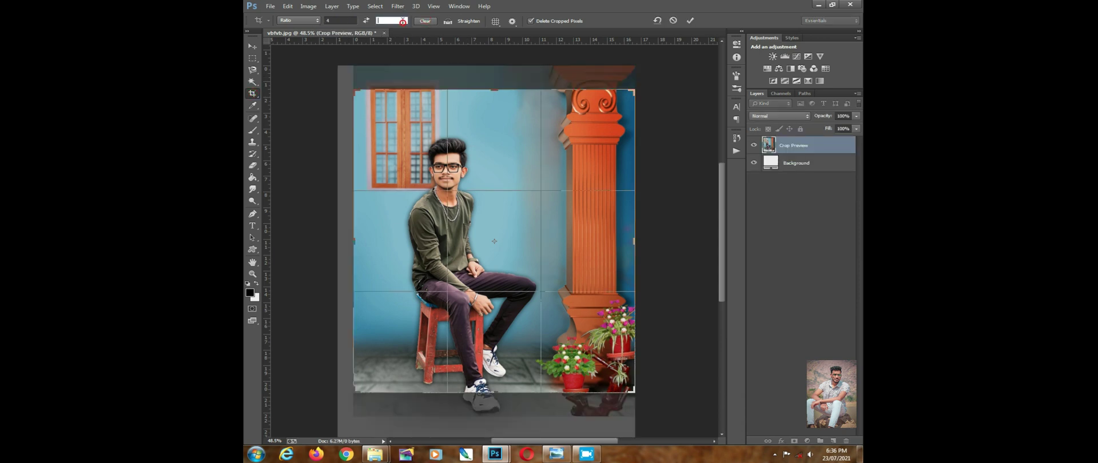
text(6)
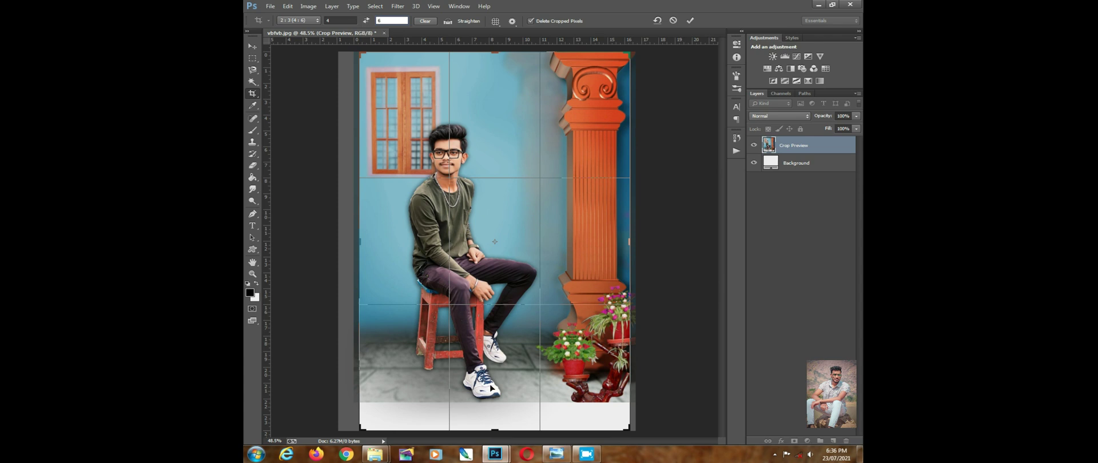
drag(361, 432, 371, 416)
double_click(417, 341)
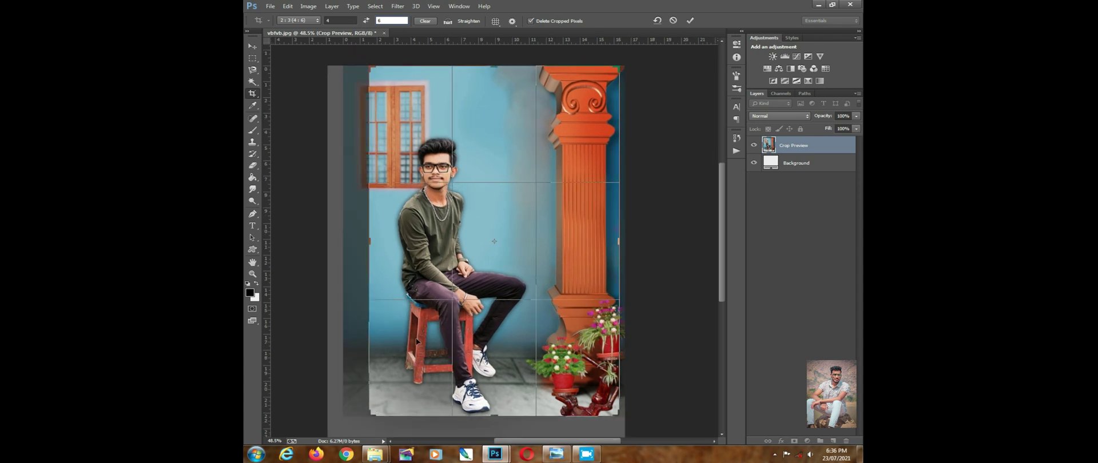
click(253, 47)
scroll(524, 194, up, 2)
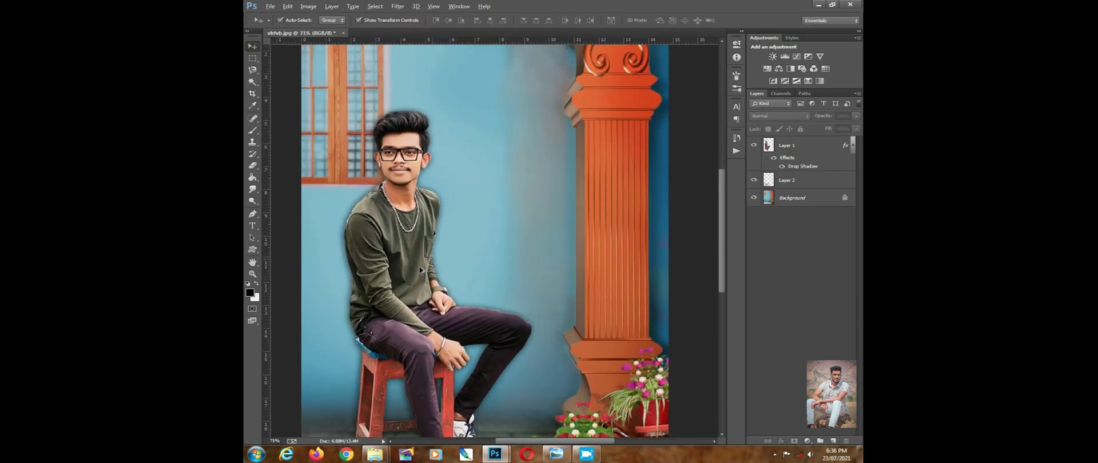
scroll(420, 270, up, 2)
scroll(331, 362, up, 4)
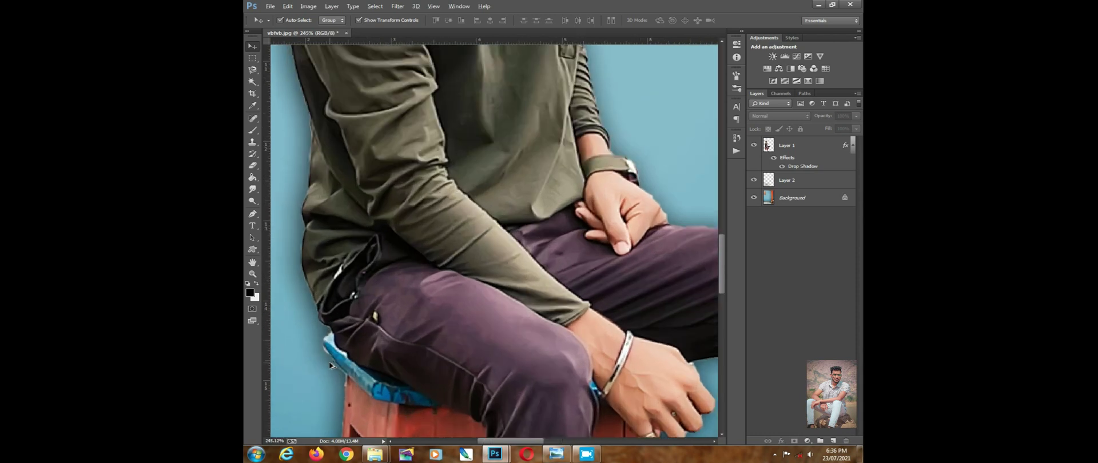
click(796, 148)
click(252, 191)
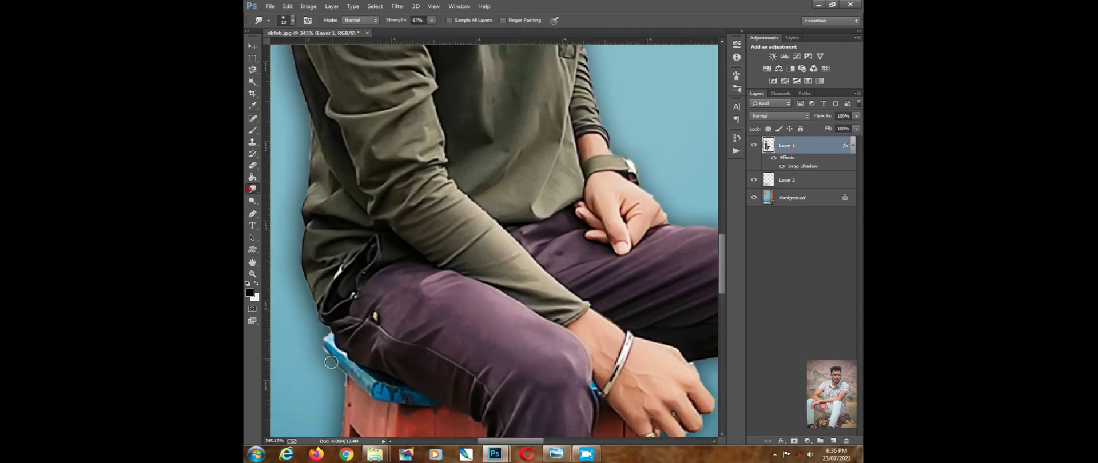
click(248, 46)
scroll(513, 205, down, 7)
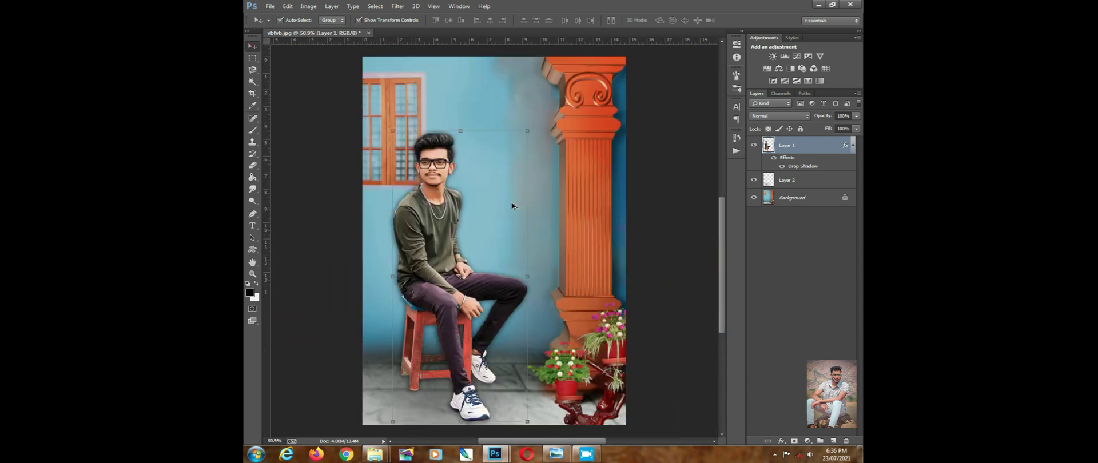
scroll(444, 158, up, 1)
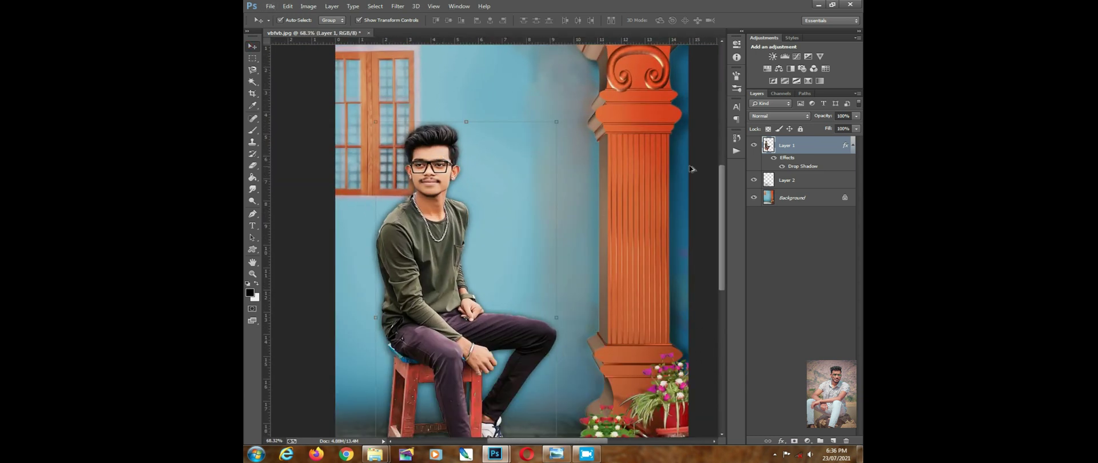
Step: Merge all visible layers into the background
scroll(691, 169, down, 1)
right_click(790, 182)
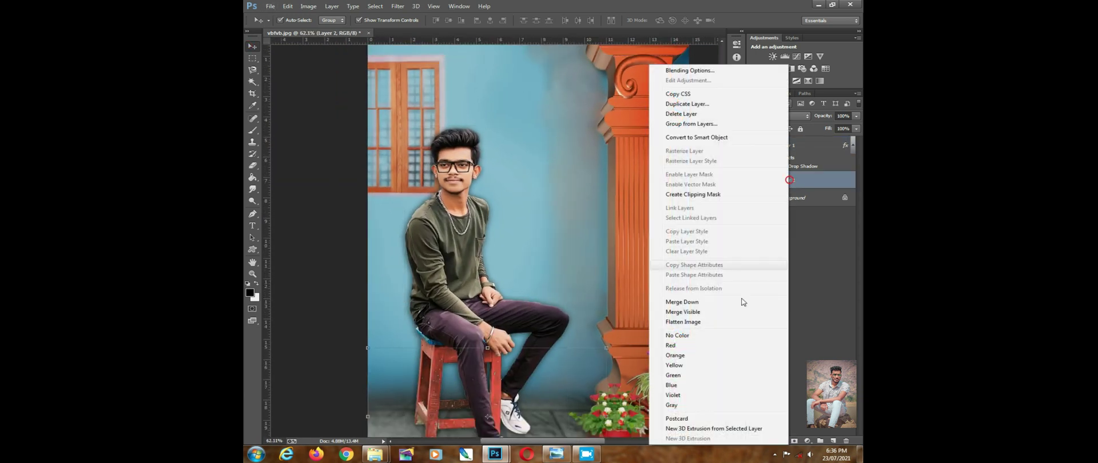
click(685, 313)
click(398, 5)
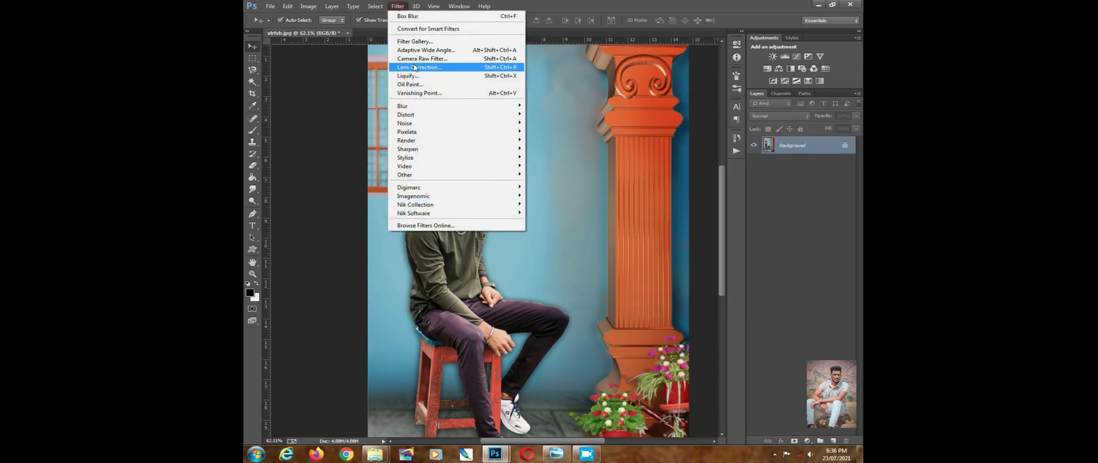
click(413, 53)
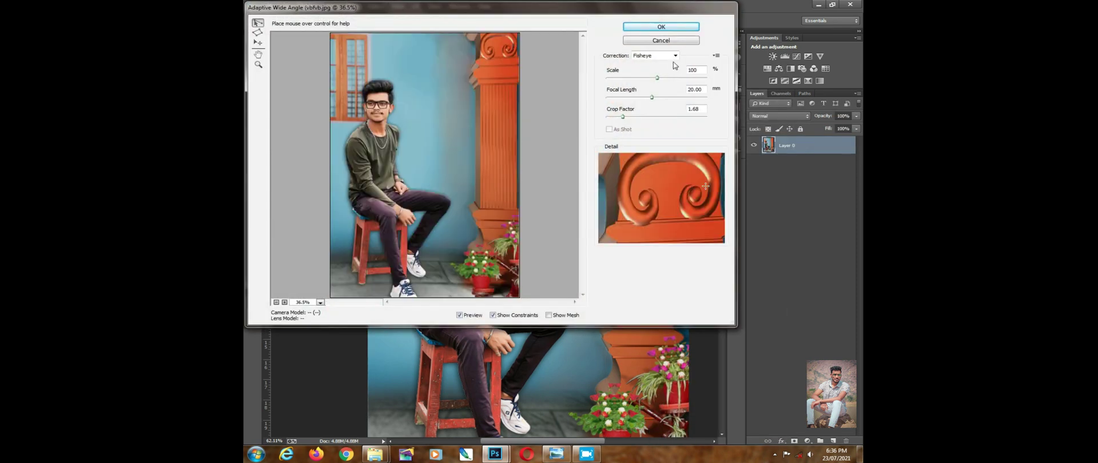
click(663, 40)
click(398, 6)
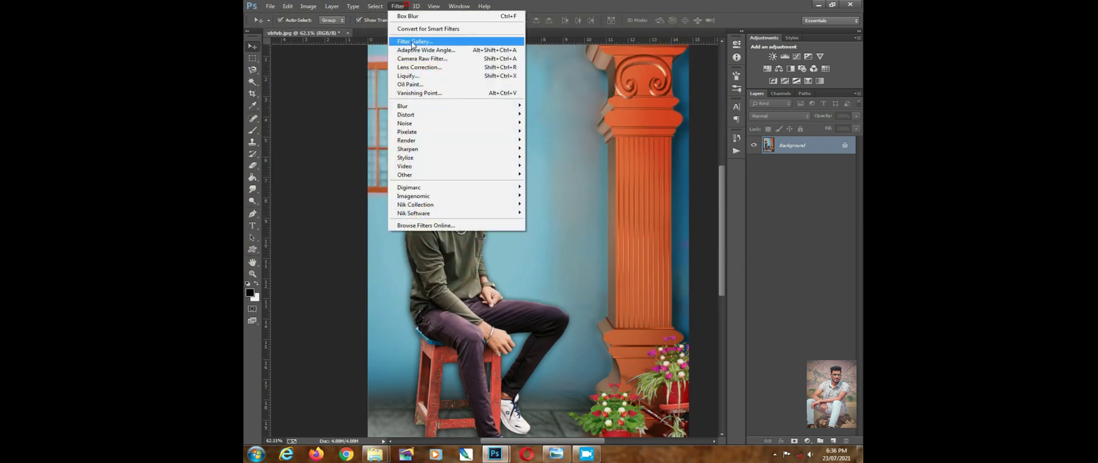
click(420, 70)
click(647, 41)
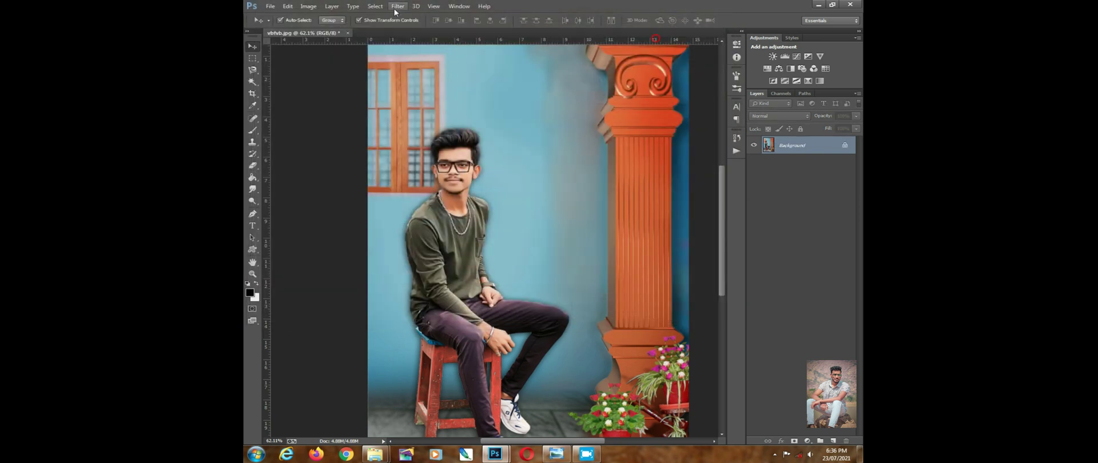
Step: Apply a Camera Raw post-crop vignette with amount about -33, midpoint 45, roundness +64 and feather 49
click(398, 5)
click(416, 60)
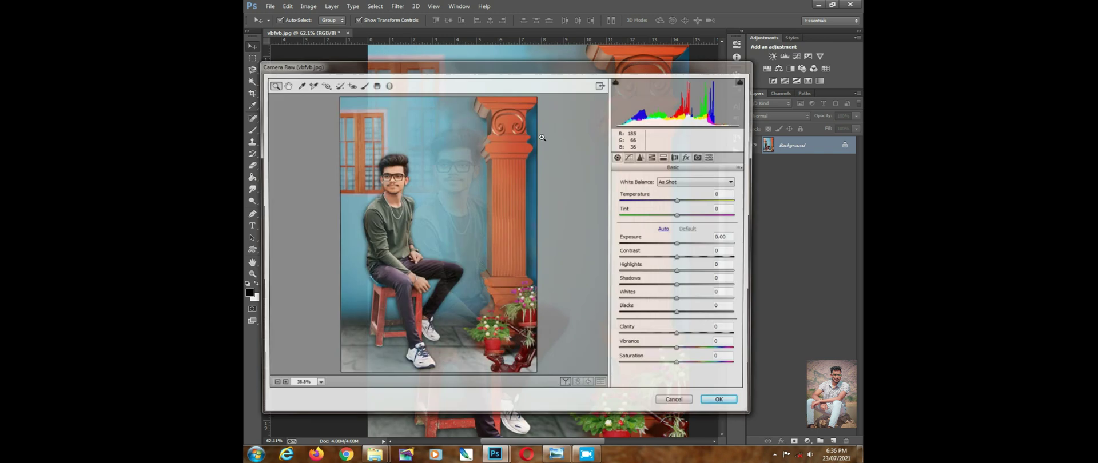
click(690, 157)
drag(681, 274, 678, 318)
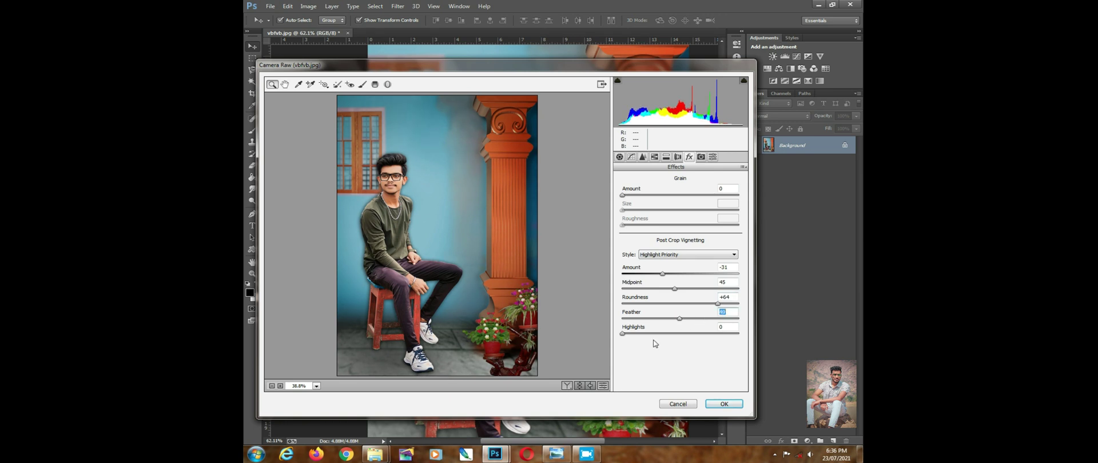
drag(661, 274, 660, 274)
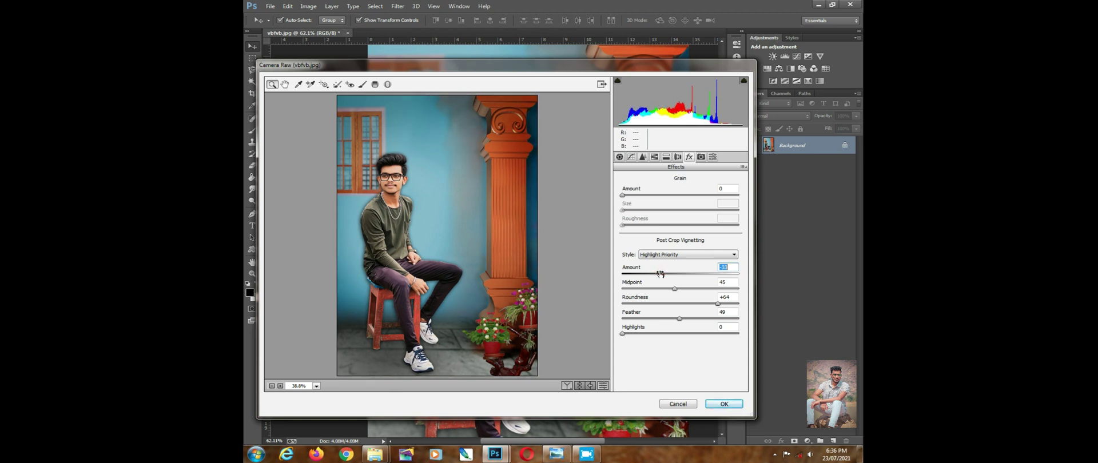
click(725, 404)
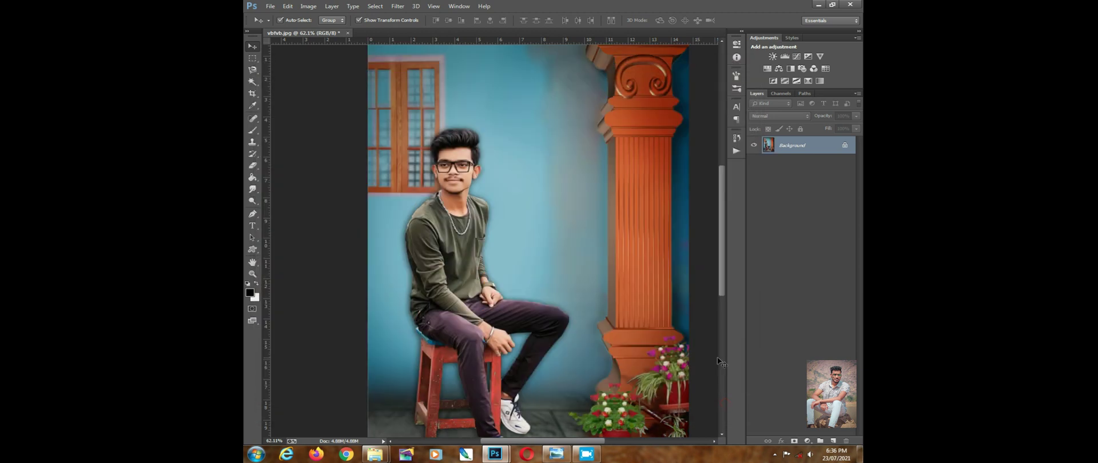
Step: Save a JPEG copy of the finished image on Local Disk (E:), using the person's first name as file name
key(ctrl+0)
scroll(544, 231, up, 1)
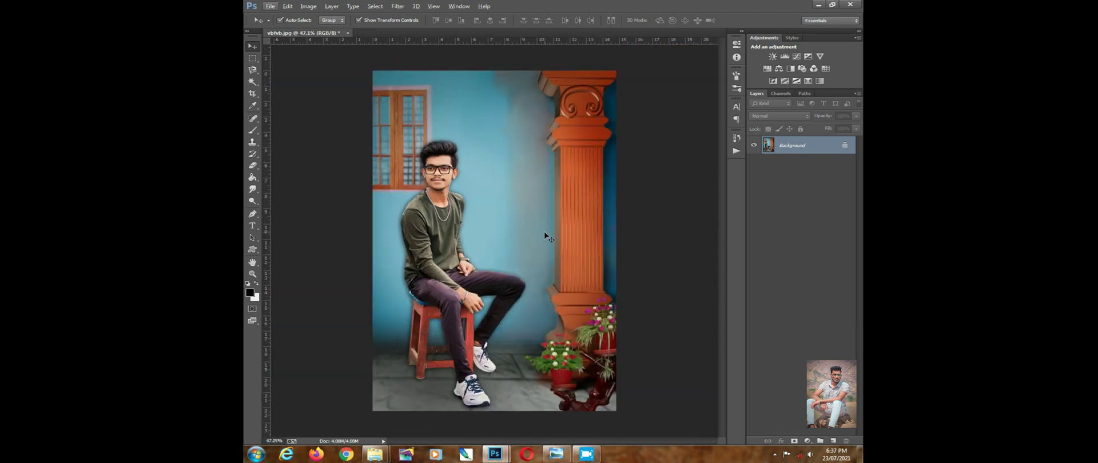
key(ctrl+shift+s)
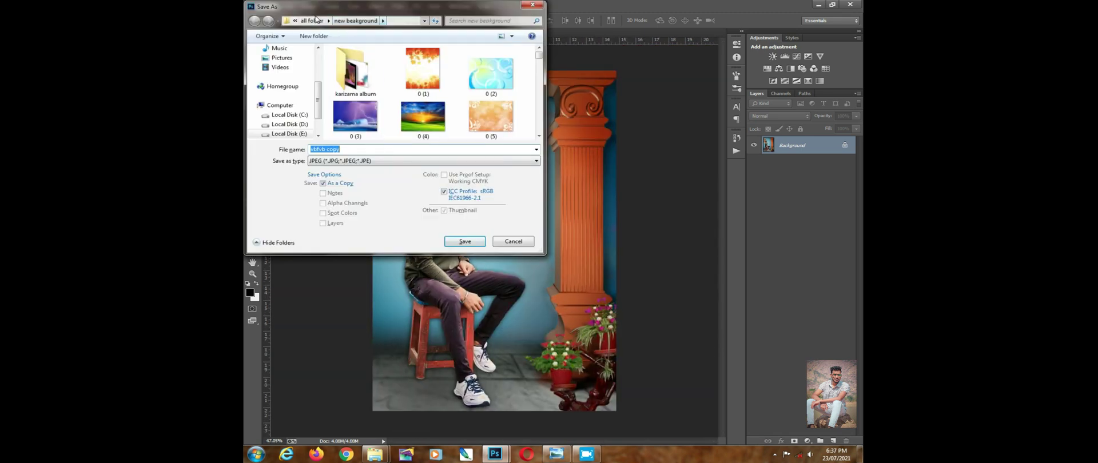
click(296, 134)
click(372, 149)
text(sahil)
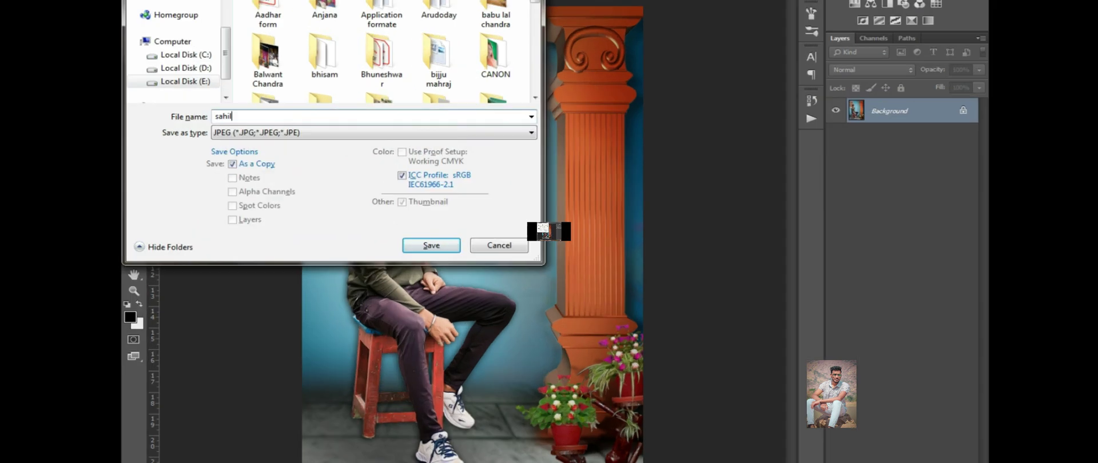
key(Return)
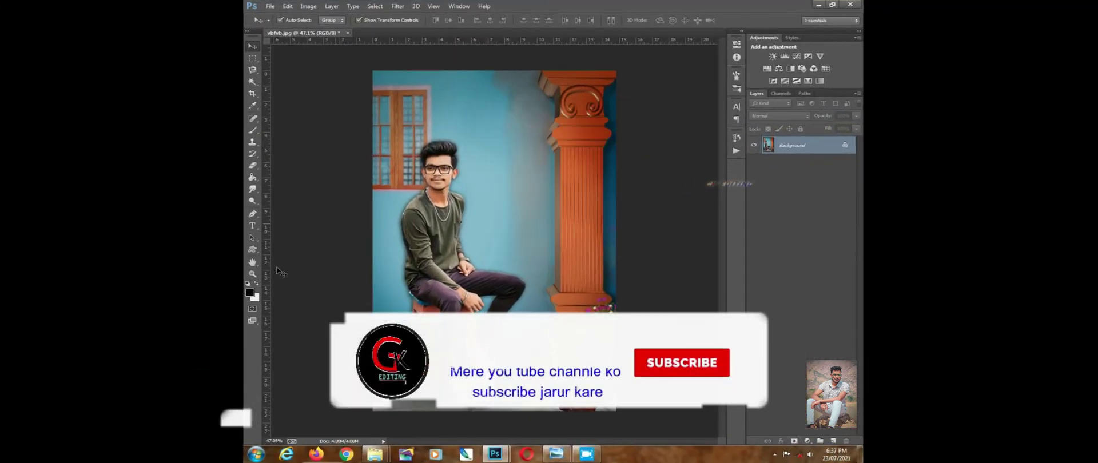
click(731, 410)
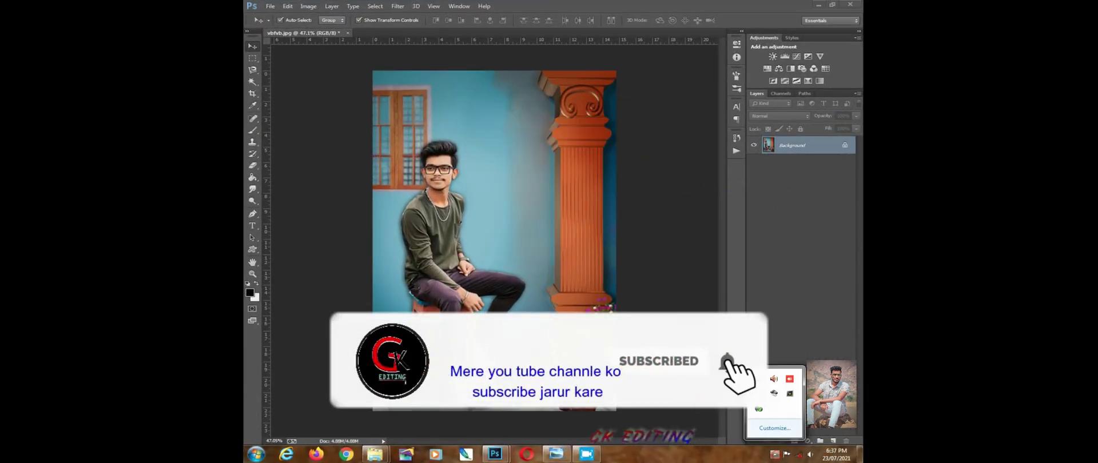
right_click(790, 379)
click(790, 344)
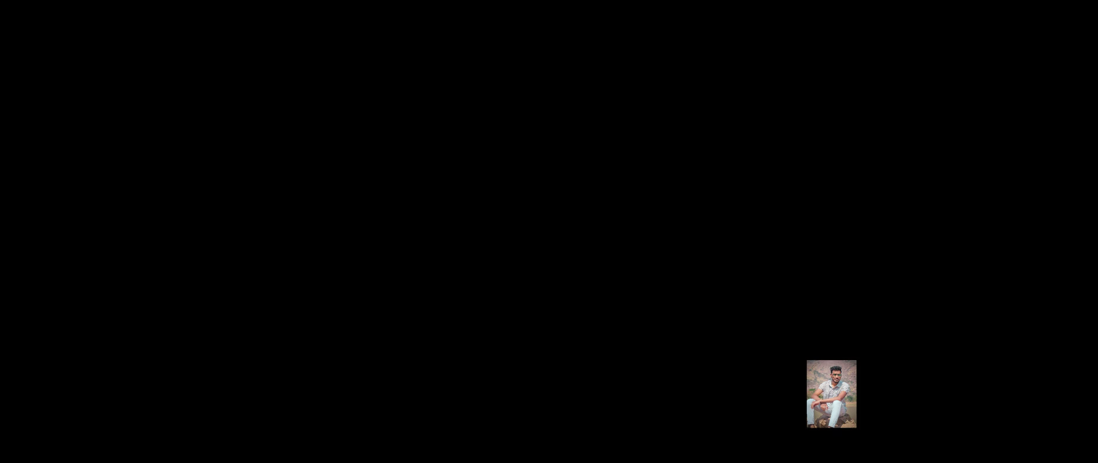